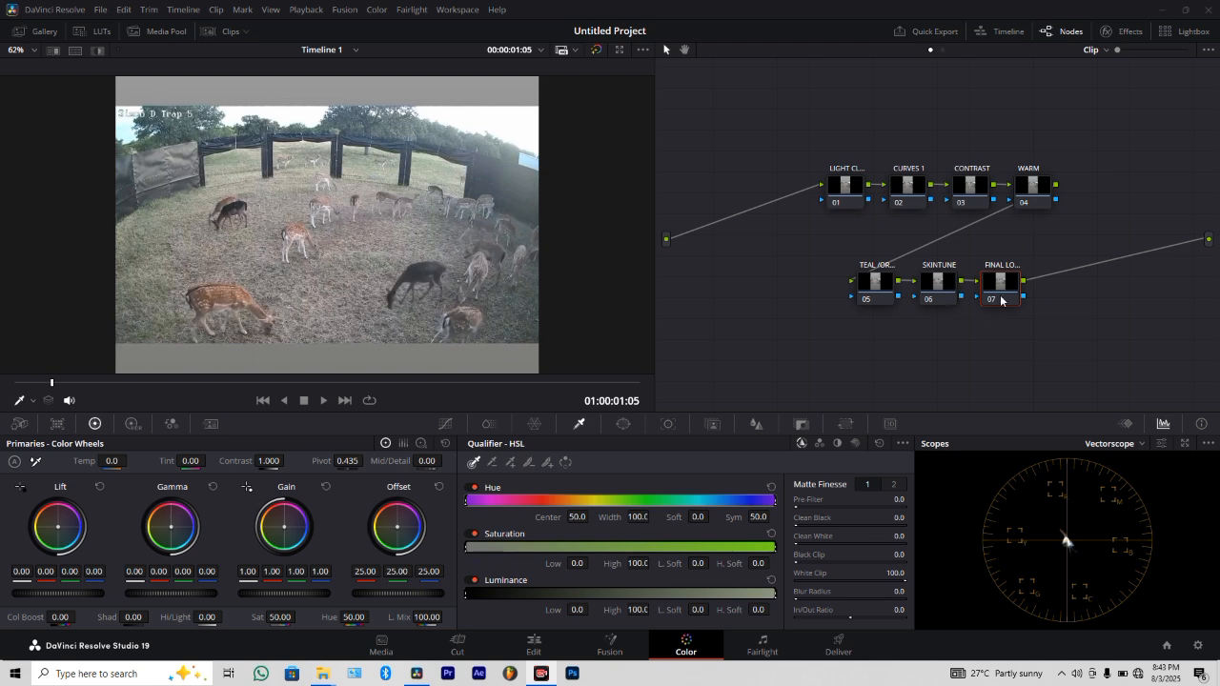
On node 01, set Lift to -0.13 and Gamma to 0.01, and compare the clip with the node off and on.
click(857, 202)
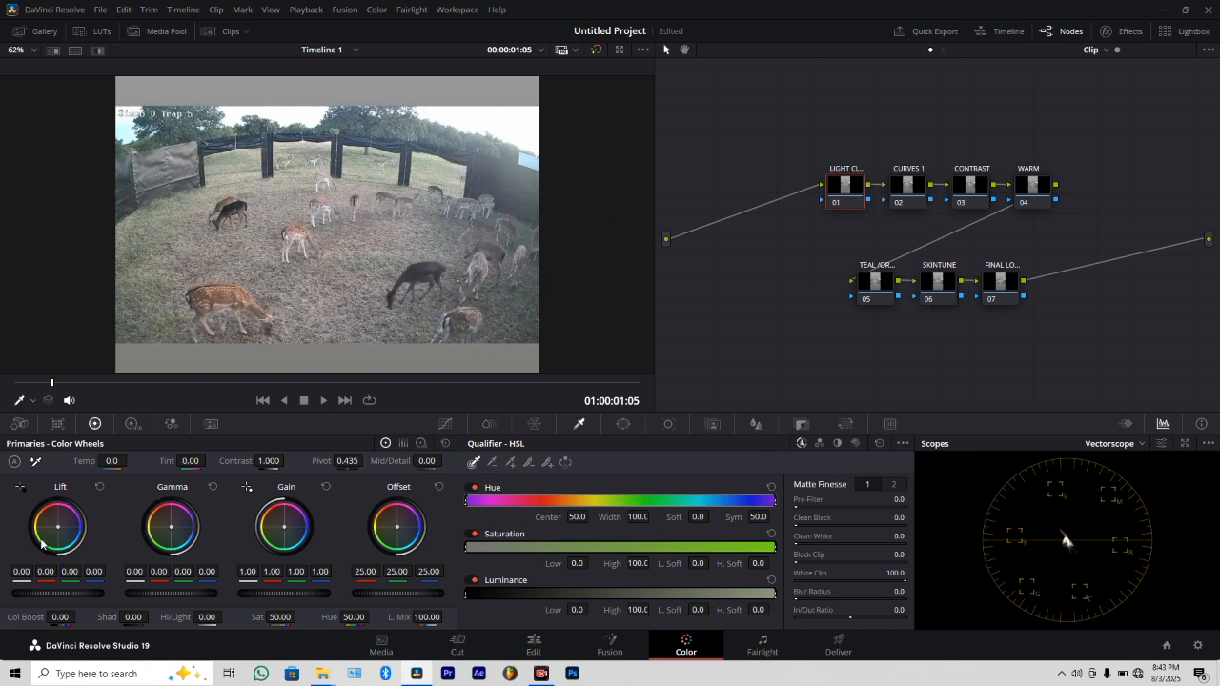
drag(72, 592, 48, 593)
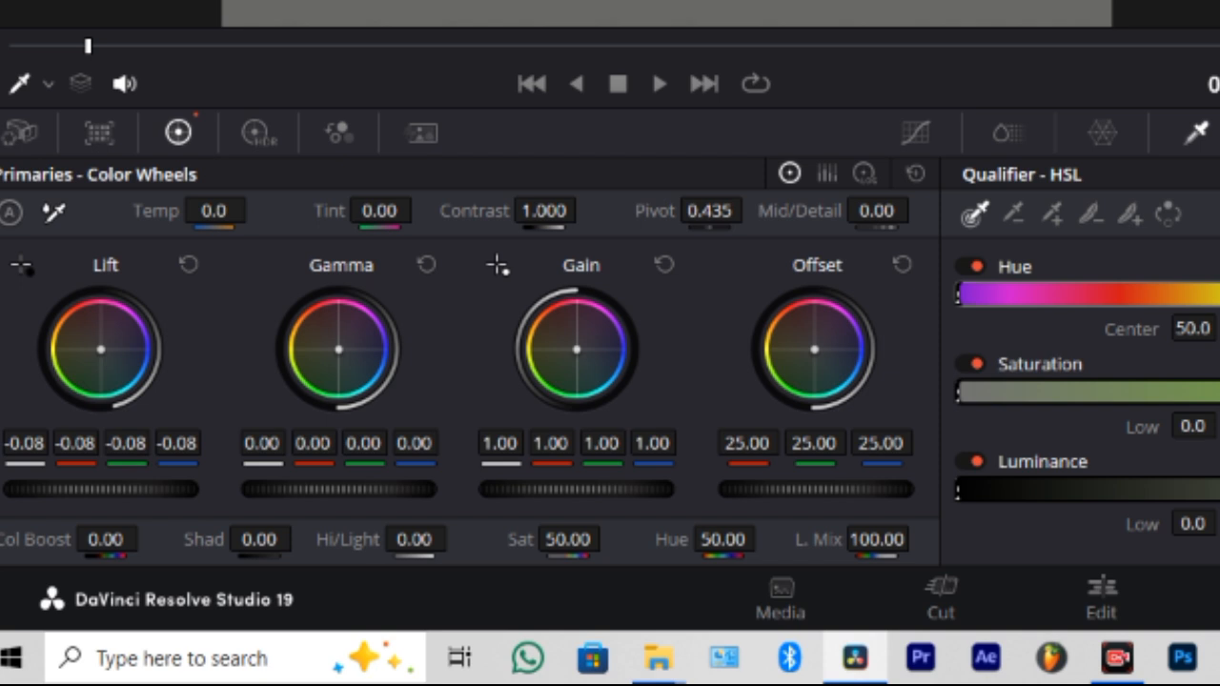
drag(95, 488, 86, 489)
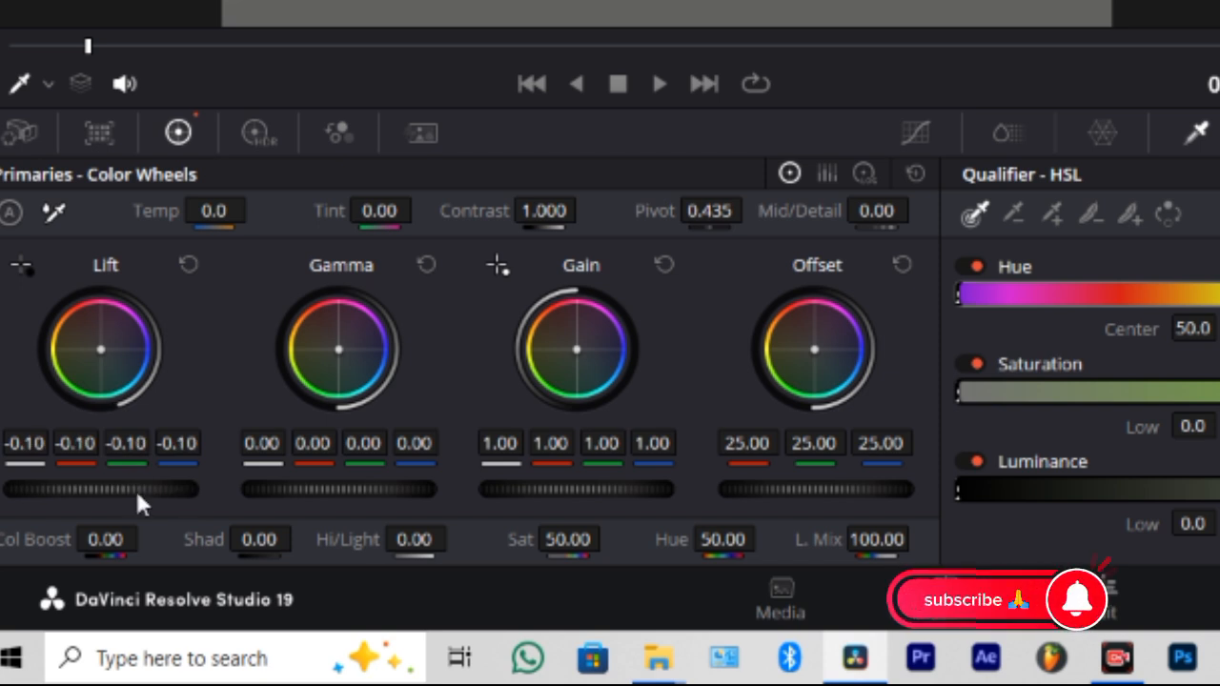
drag(145, 490, 131, 489)
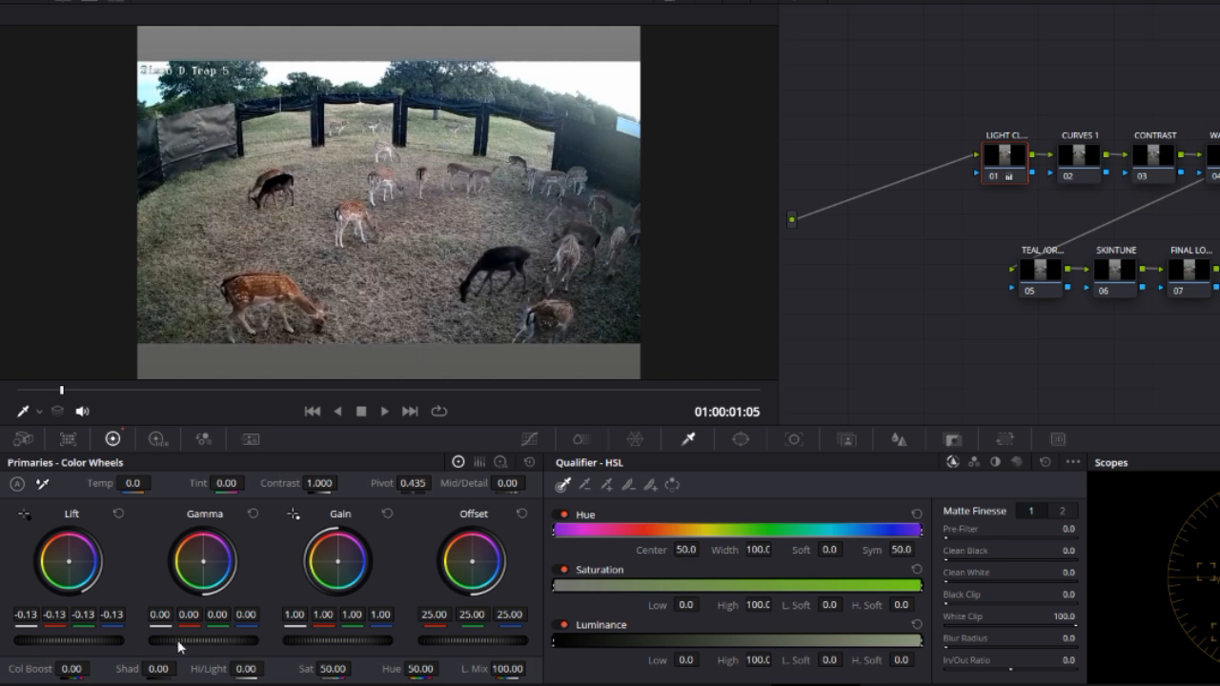
drag(179, 646, 200, 646)
drag(217, 388, 360, 395)
click(993, 177)
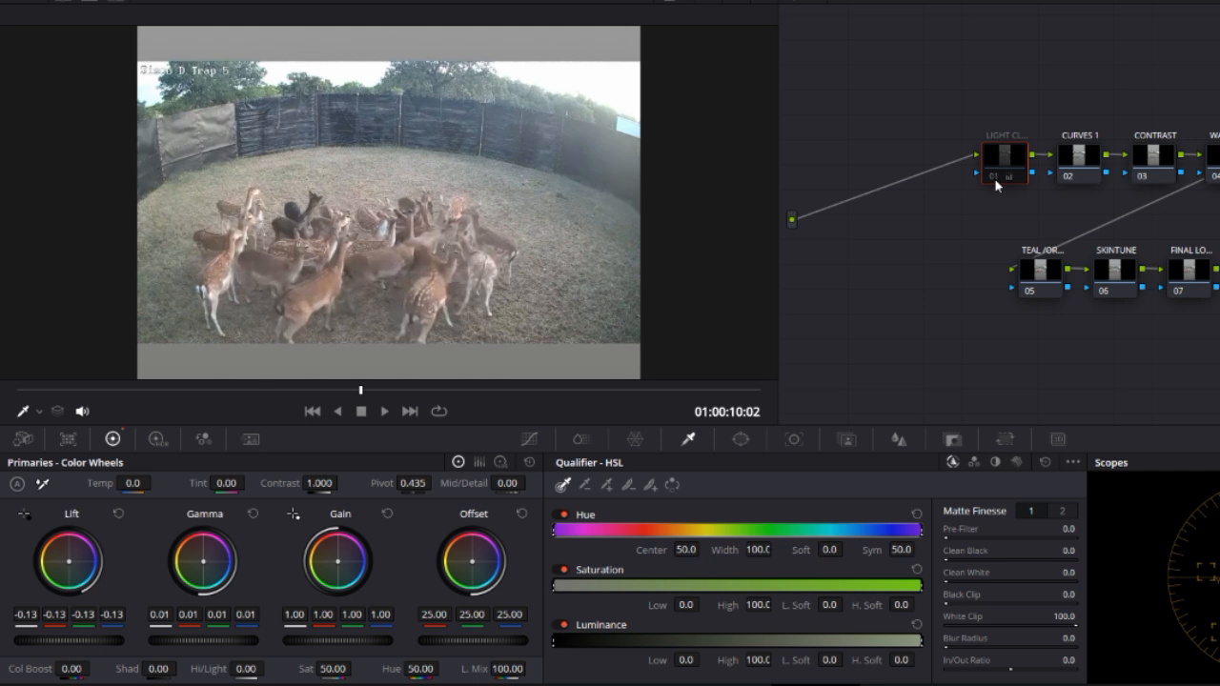
click(993, 177)
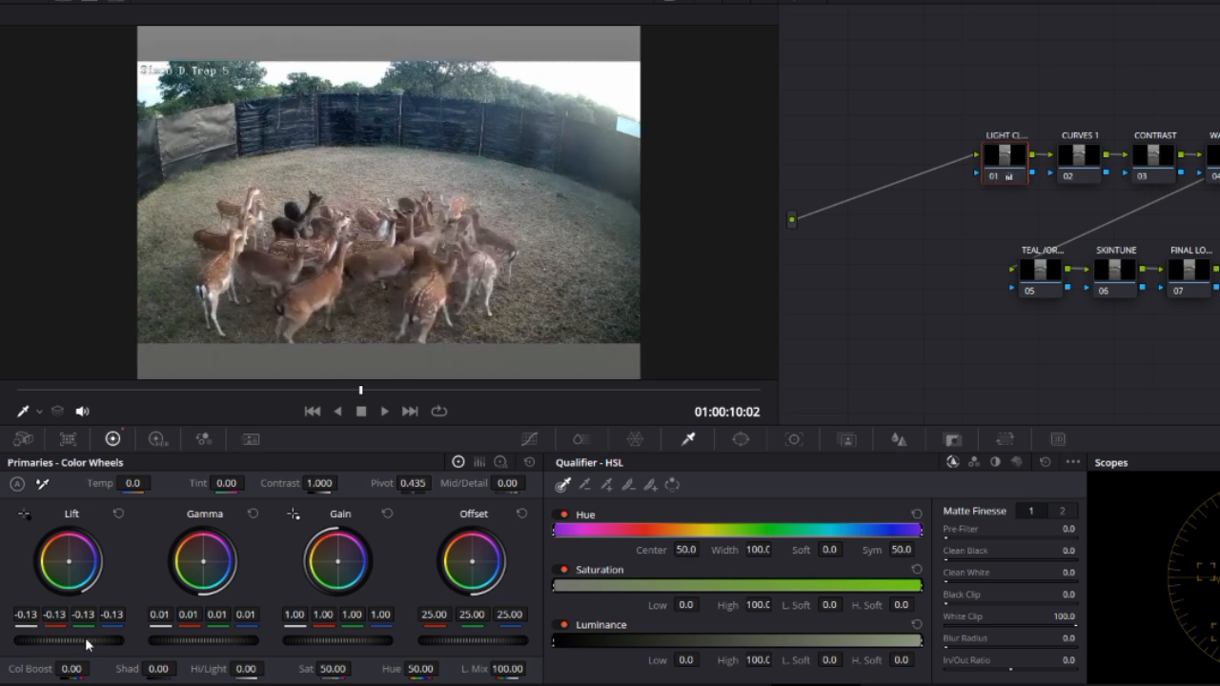
Lower node 01's Lift to -0.16 and Gain to 0.85, and compare the first frame without the node.
drag(85, 639, 70, 640)
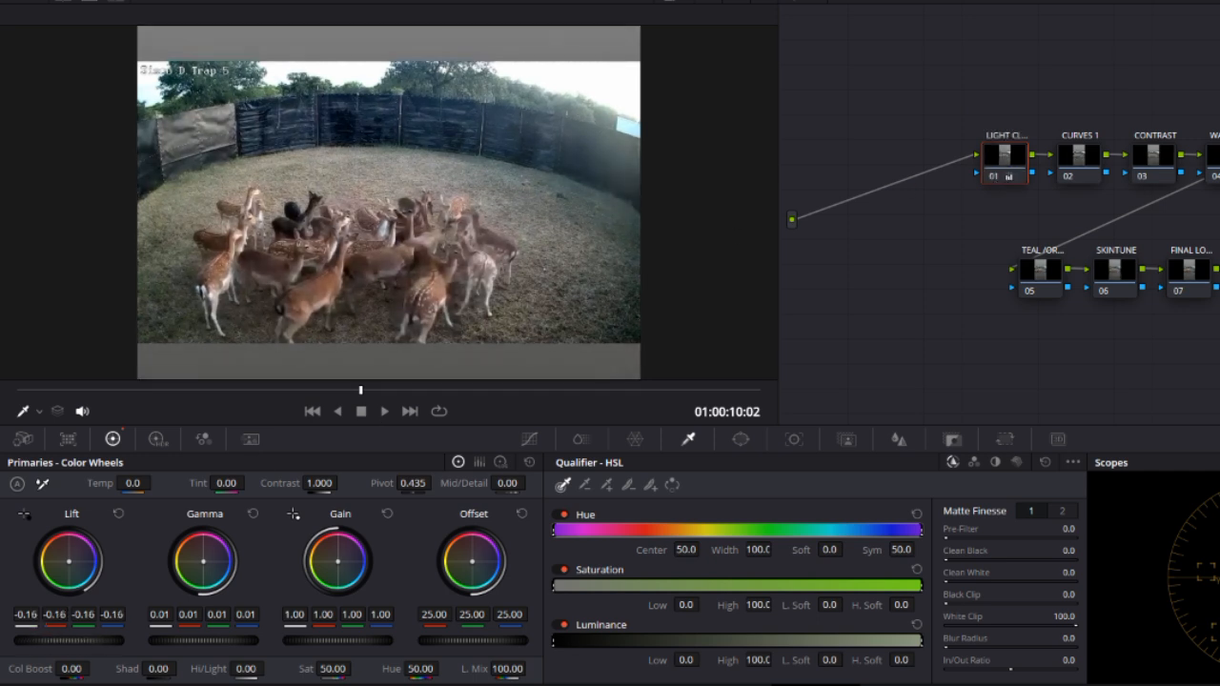
drag(270, 387, 184, 407)
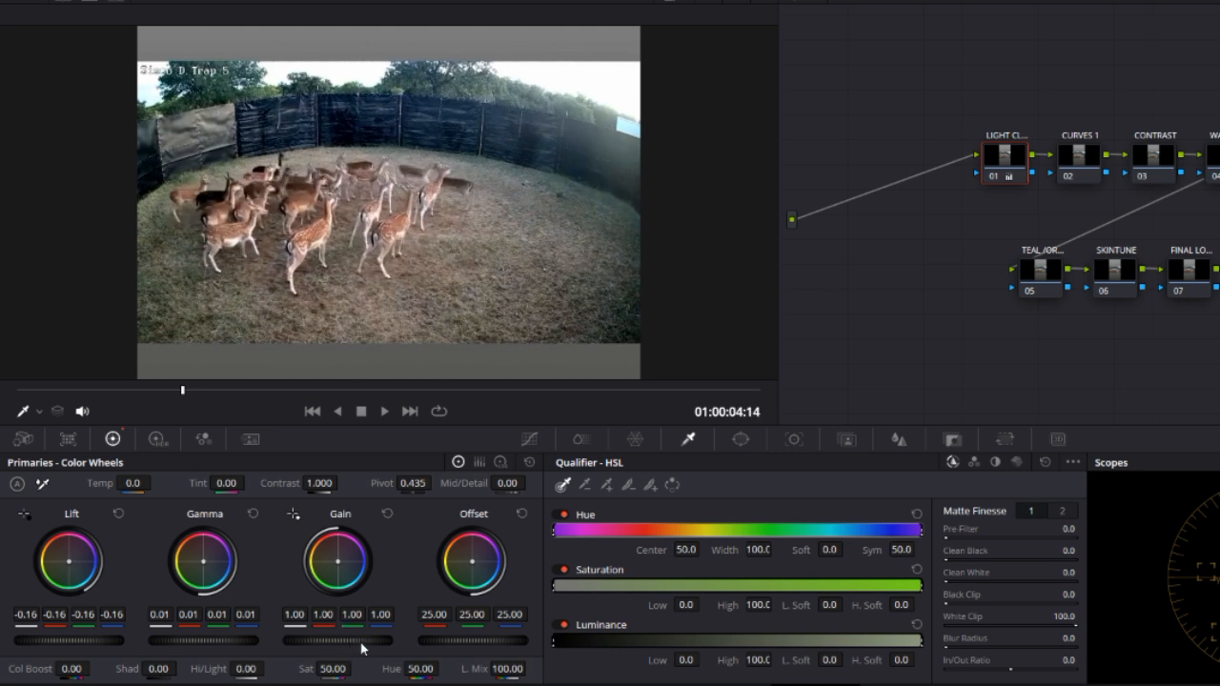
drag(362, 648, 314, 648)
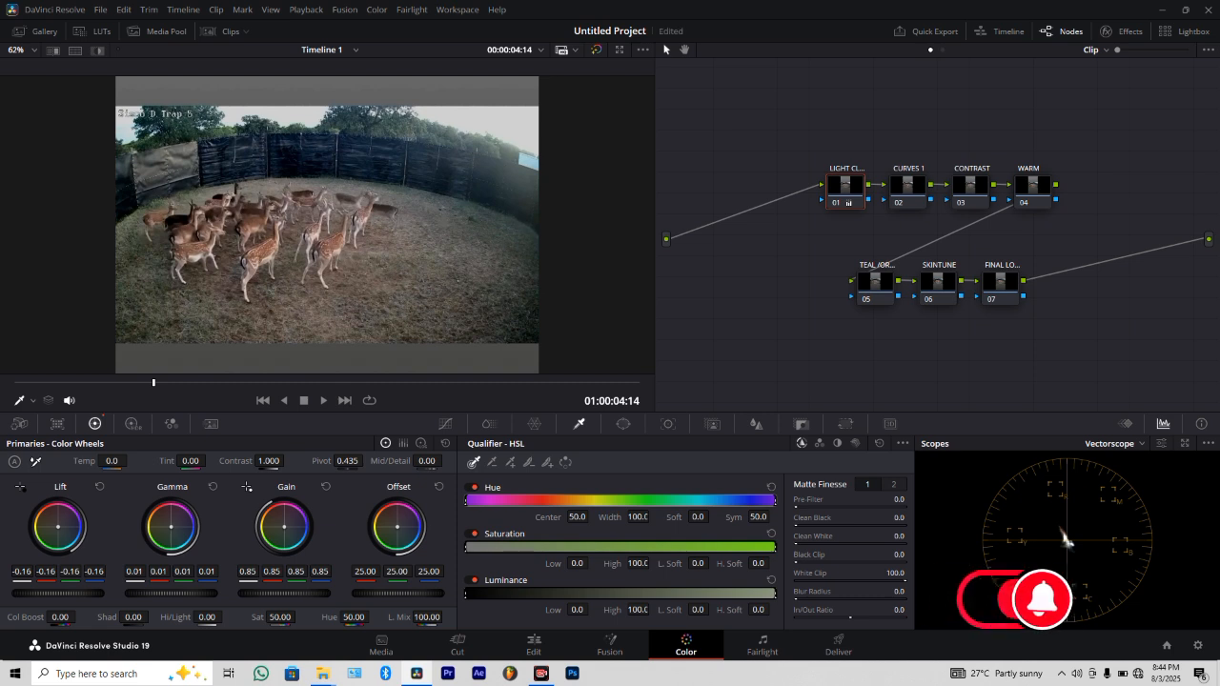
drag(219, 385, 2, 386)
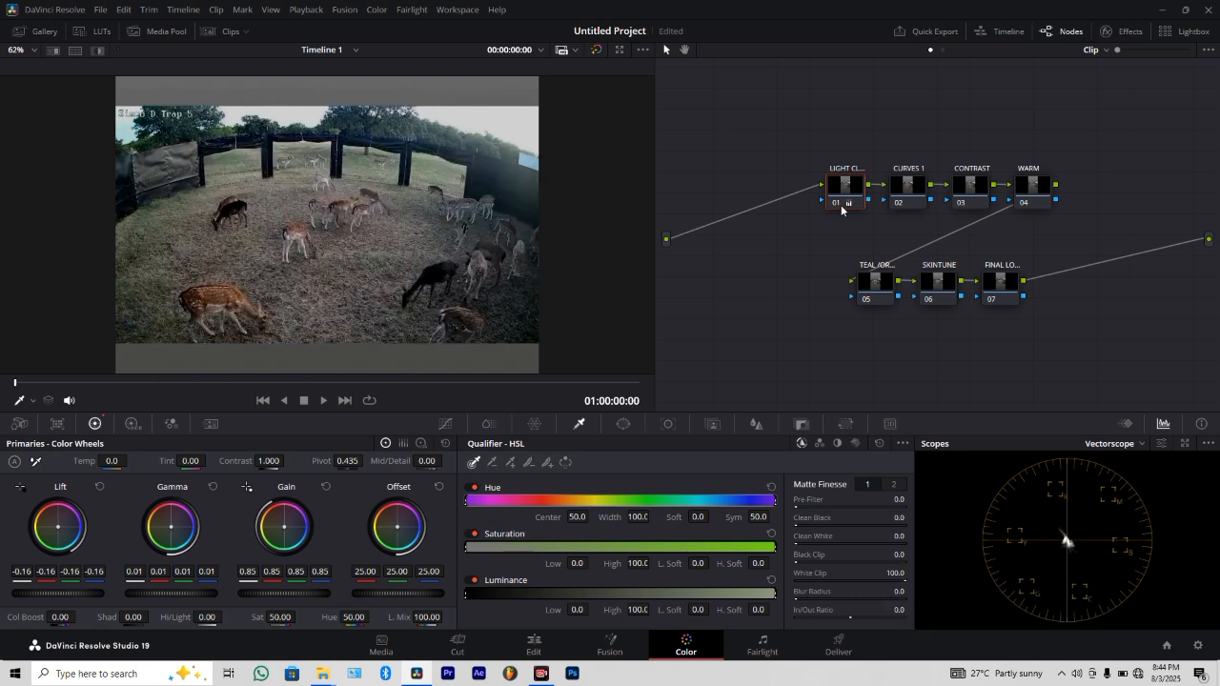
click(831, 208)
click(831, 208)
On the CURVES 1 node, lower the custom curve's white point and raise its black point, comparing the image with the node disabled.
click(910, 190)
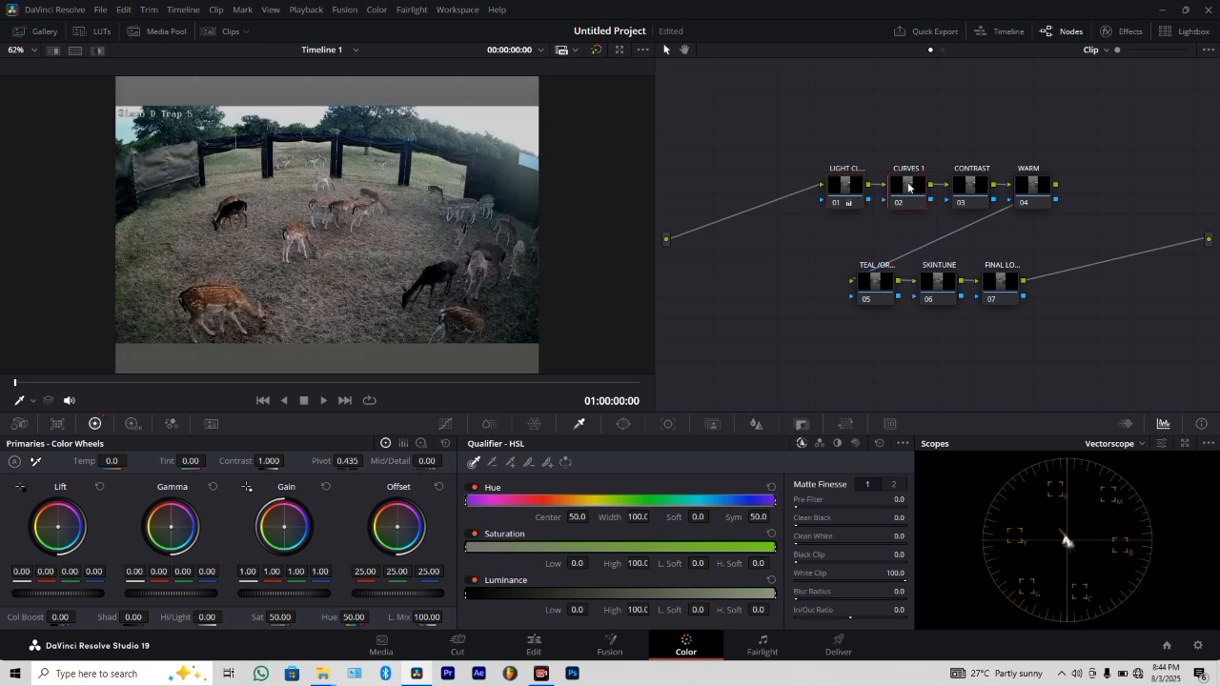
click(446, 423)
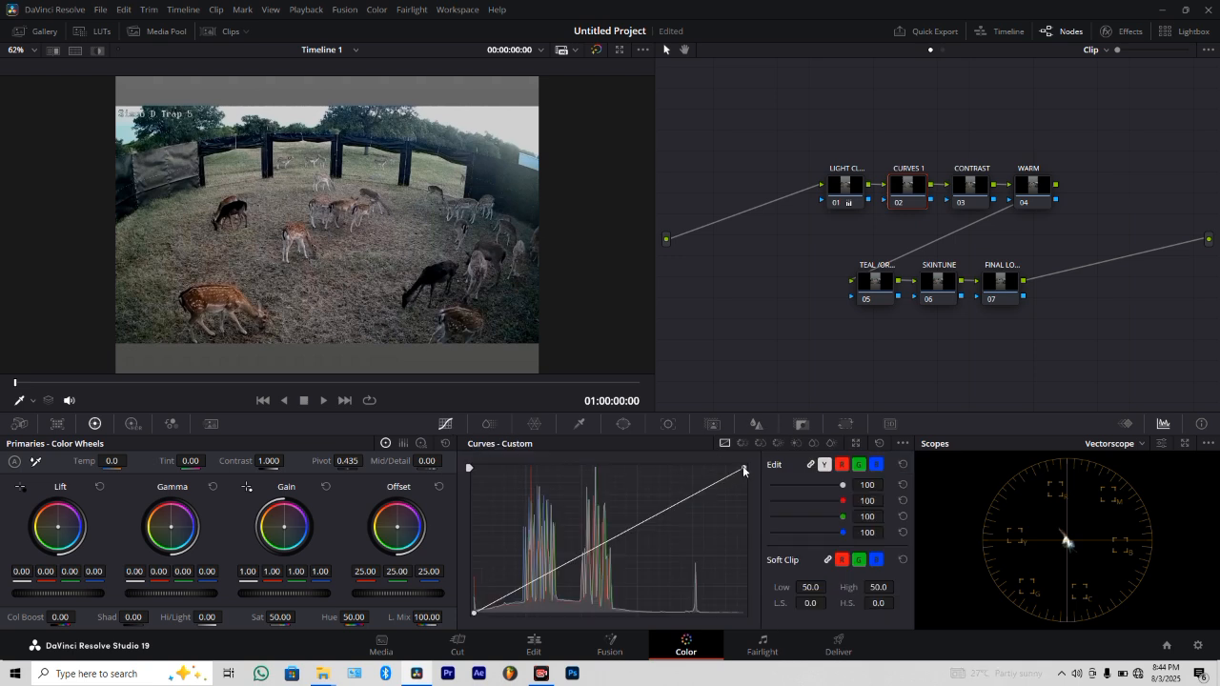
drag(743, 469, 745, 487)
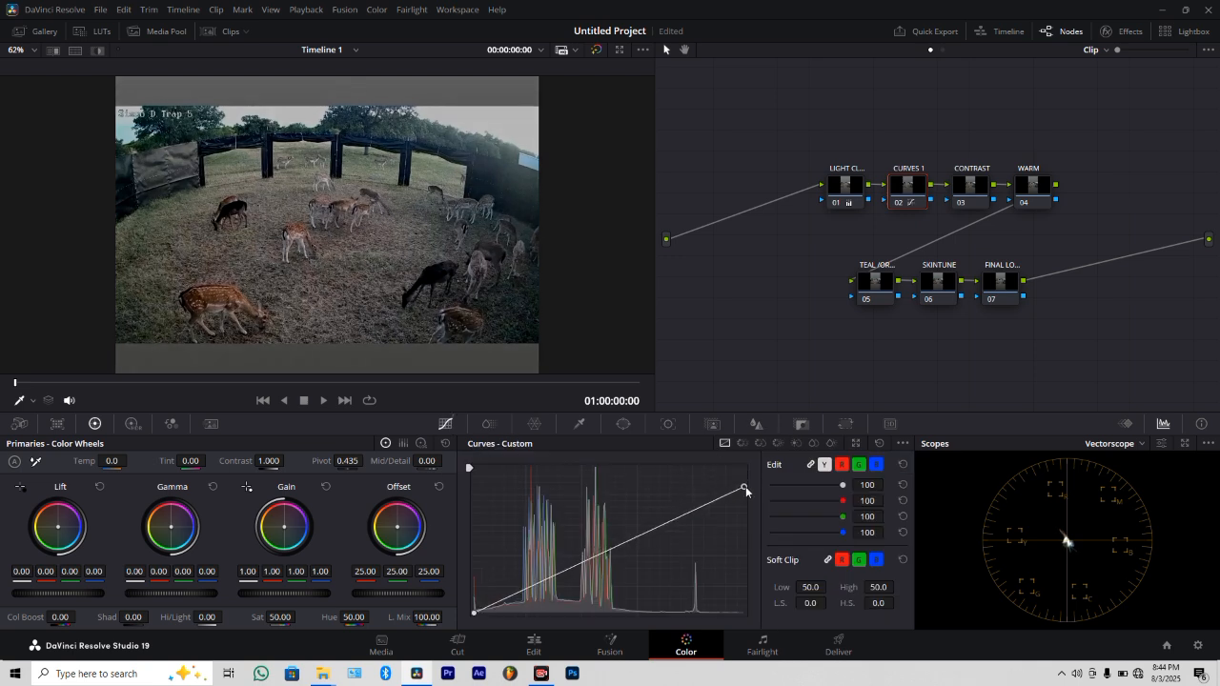
drag(477, 616, 473, 595)
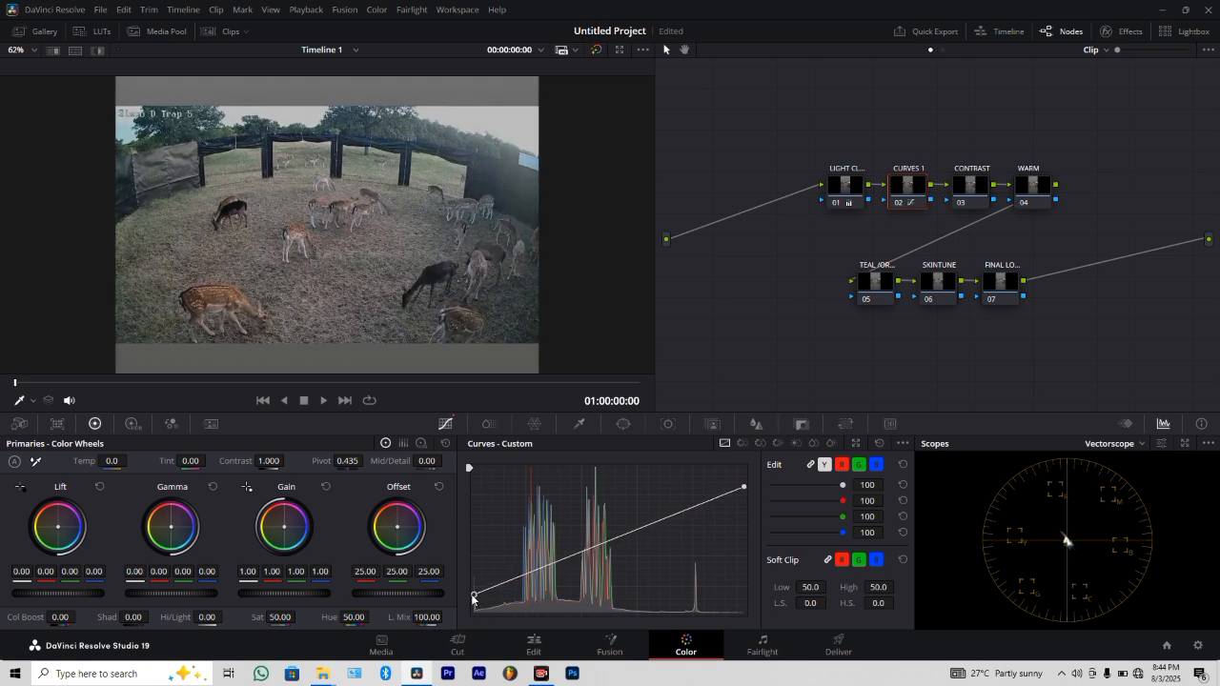
click(892, 202)
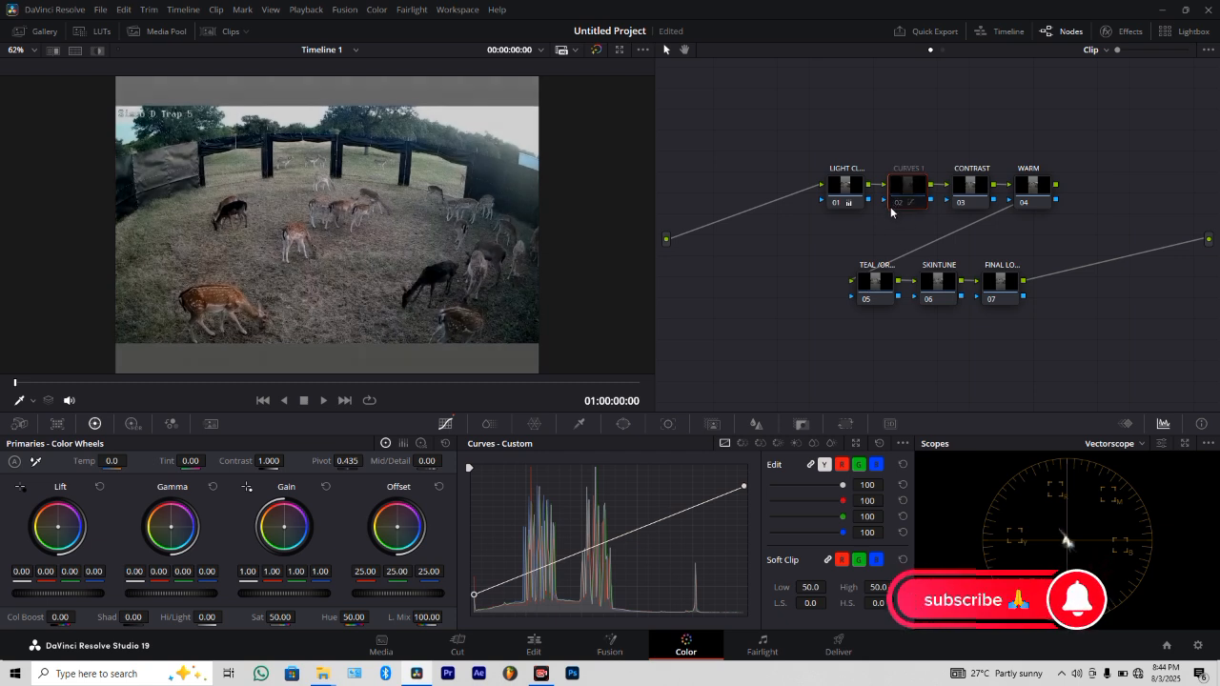
click(897, 204)
click(898, 205)
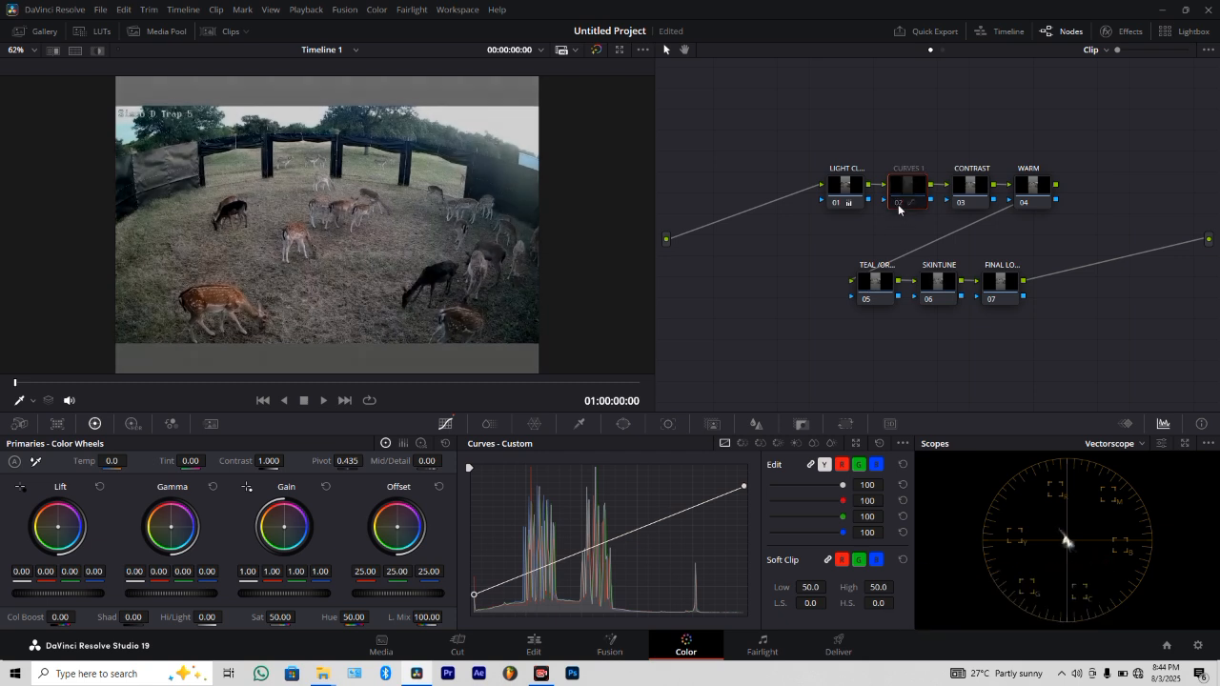
click(898, 205)
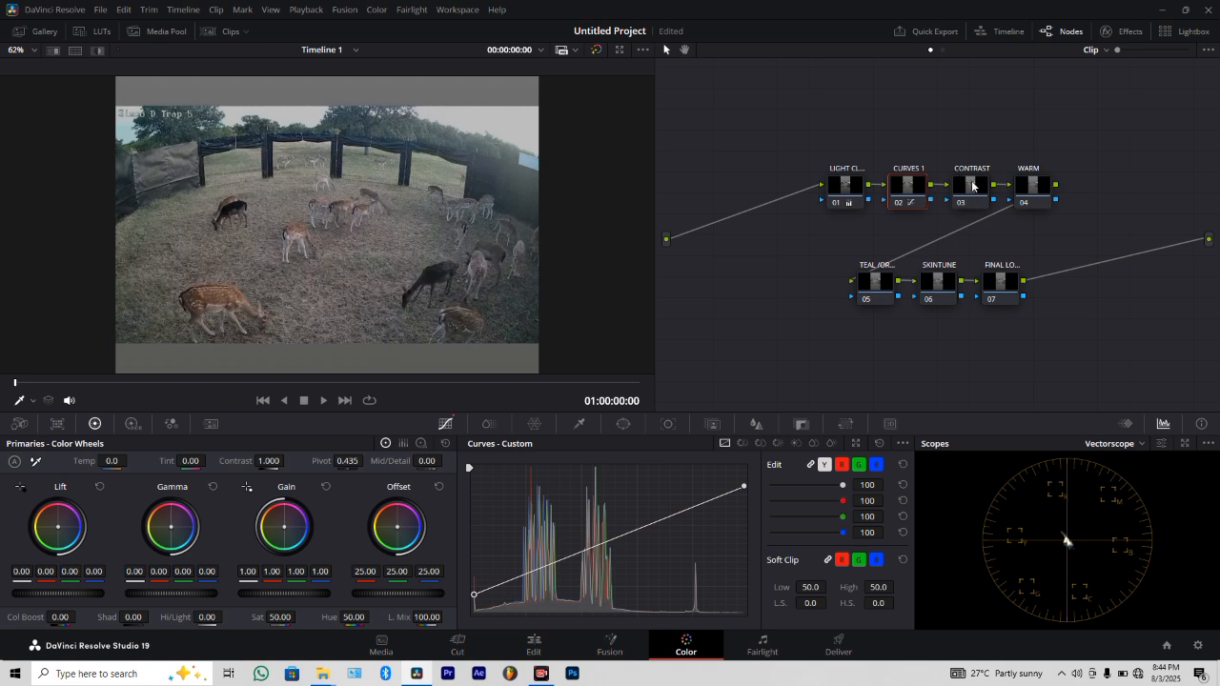
On the CONTRAST node, add a curve point slightly below the diagonal in the highlights and one slightly above it in the shadows, and compare.
click(972, 186)
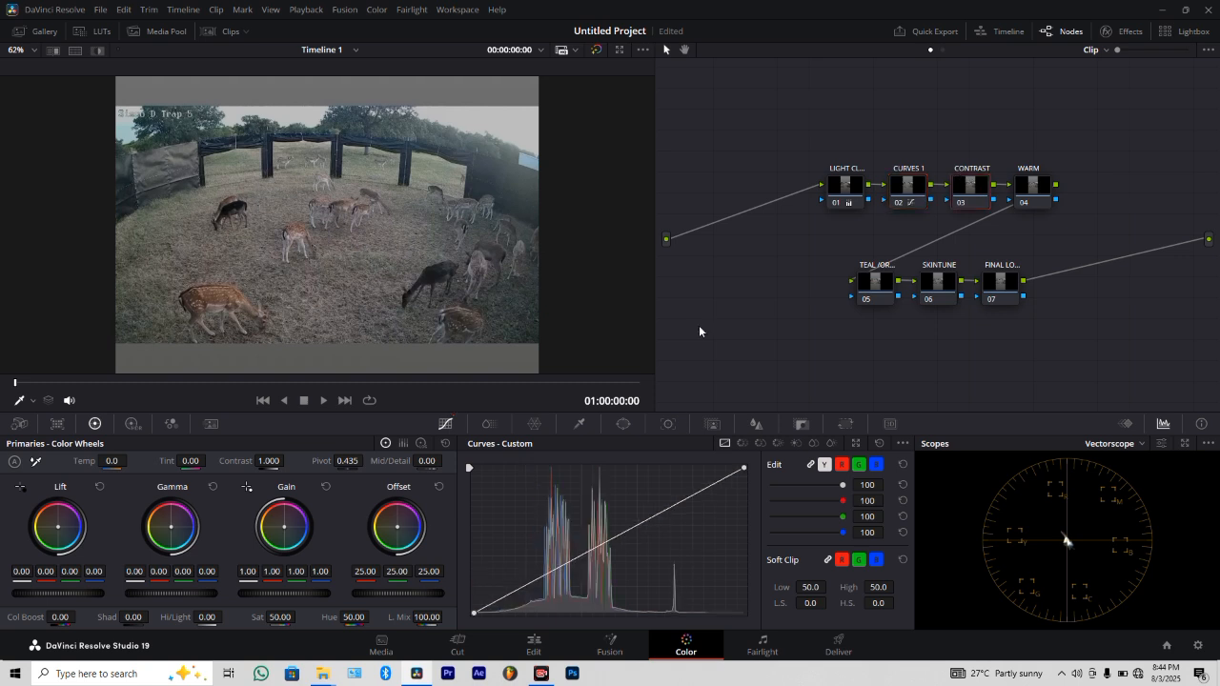
click(695, 497)
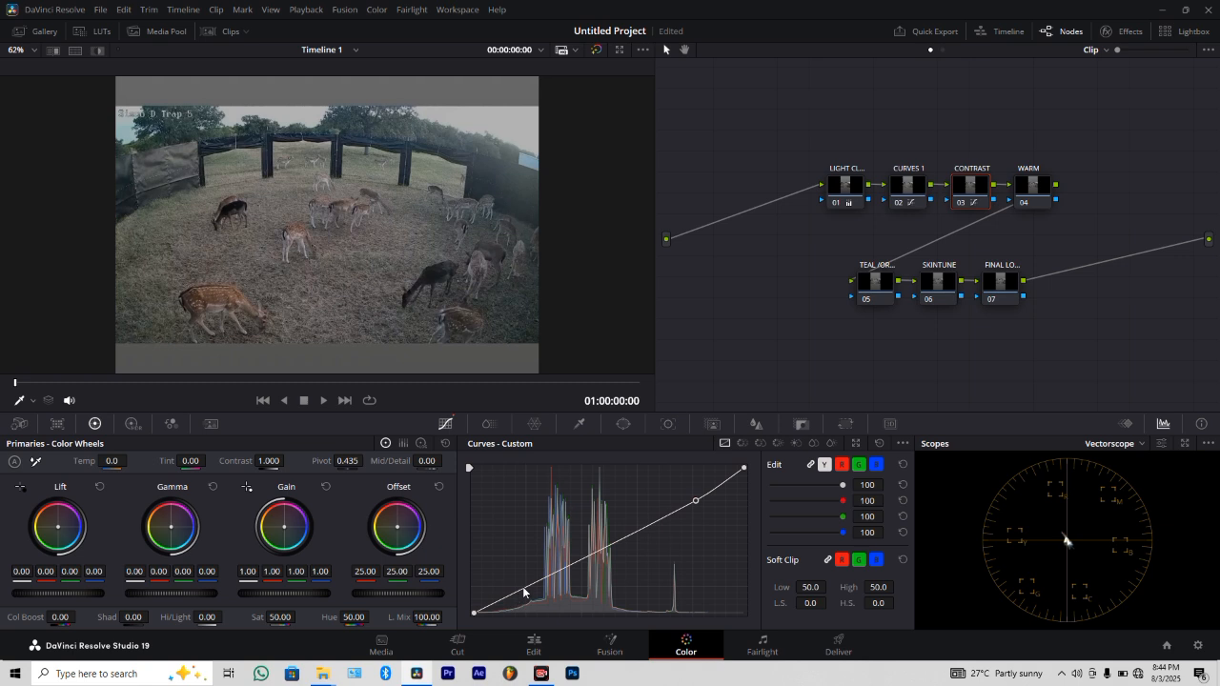
drag(523, 587, 545, 570)
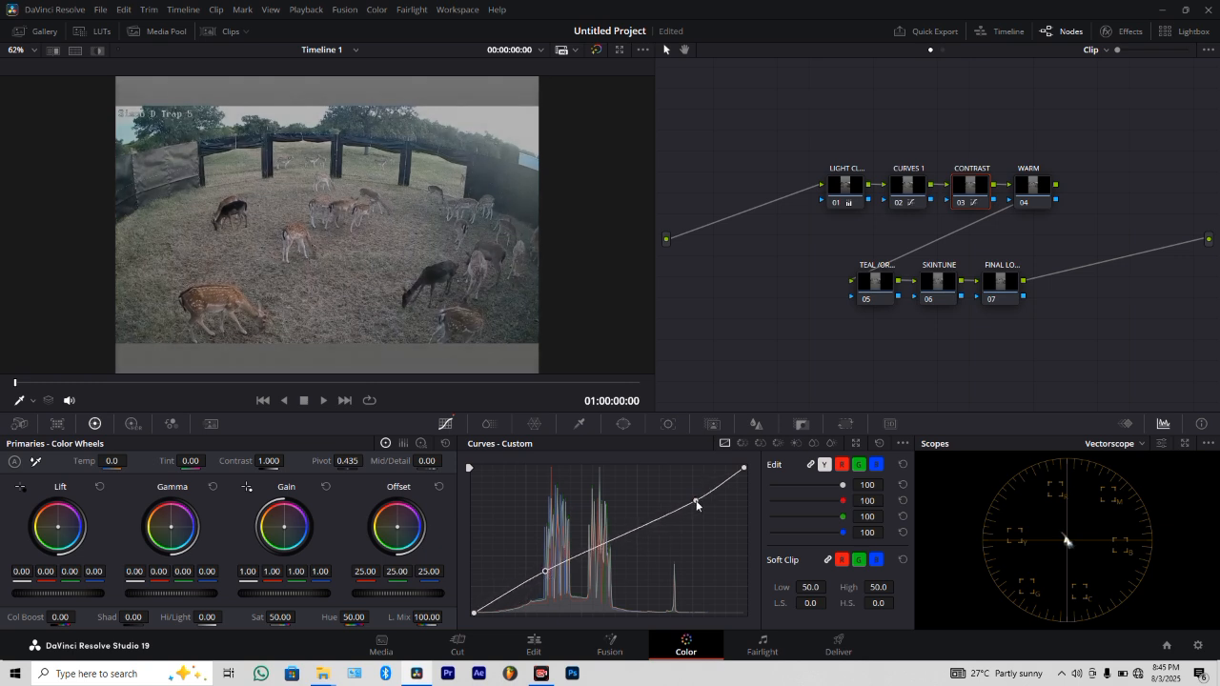
drag(697, 505, 679, 505)
drag(542, 571, 515, 591)
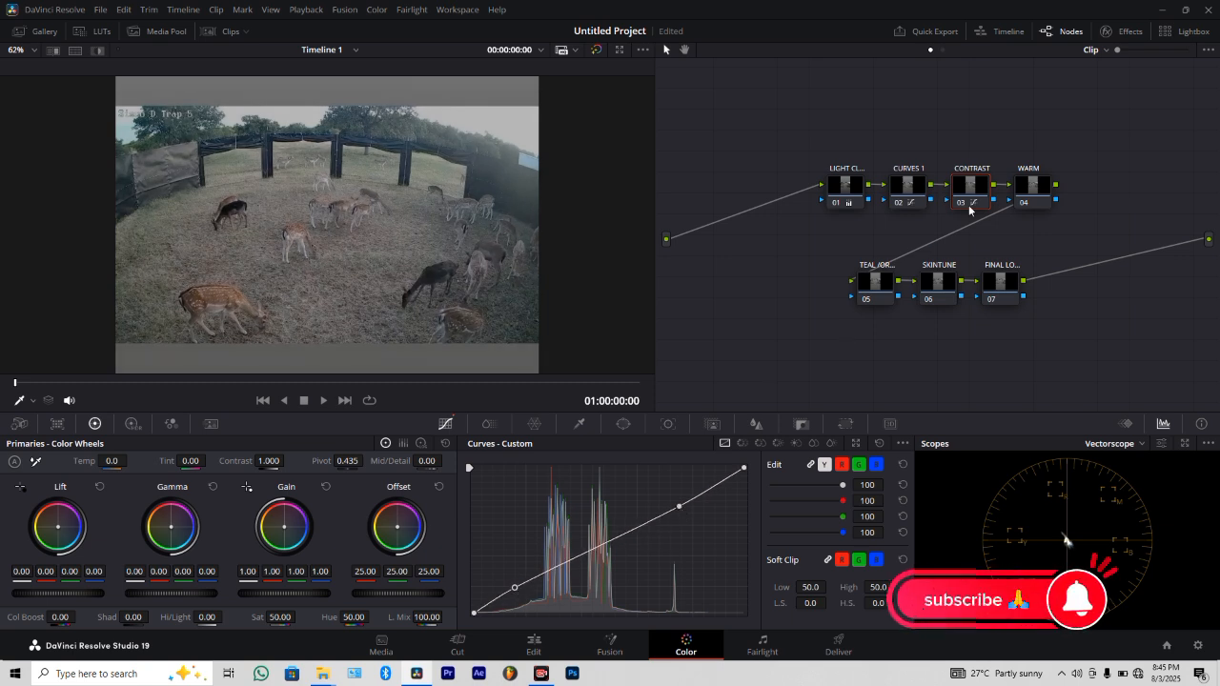
click(967, 205)
click(967, 205)
click(967, 205)
click(967, 205)
On the WARM node, unlink the curve channels and shape the red curve with lowered highlights, raised shadows and two midtone anchor points.
click(1037, 187)
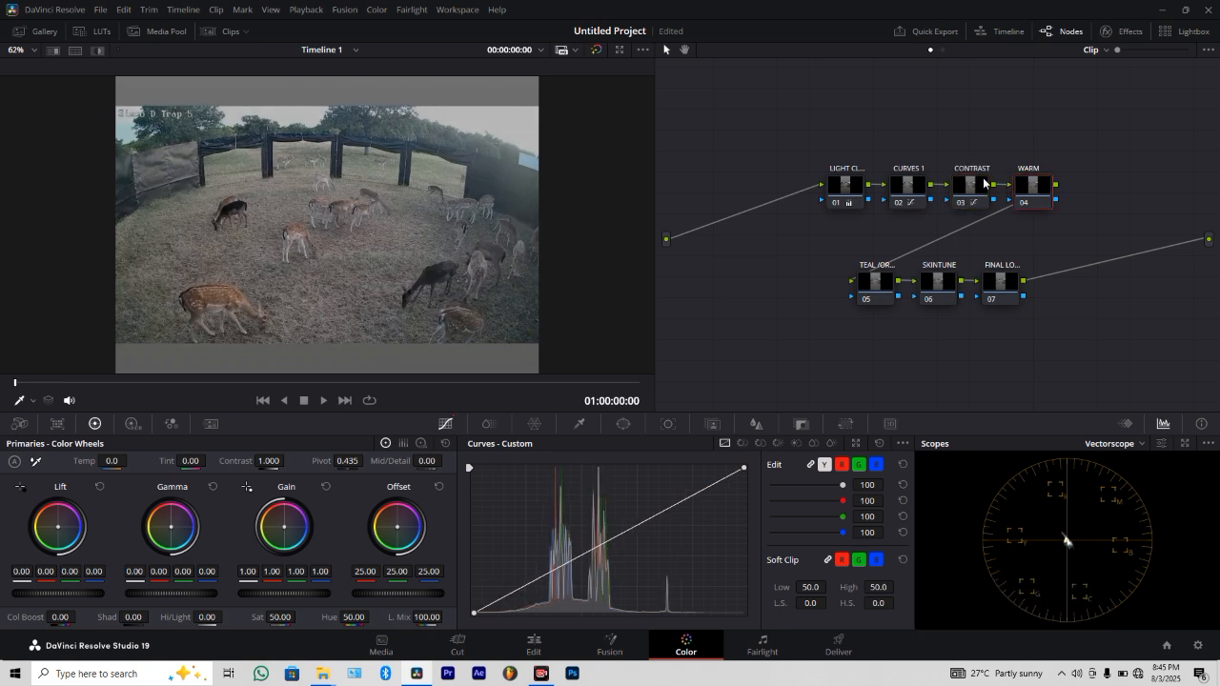
click(810, 465)
click(843, 466)
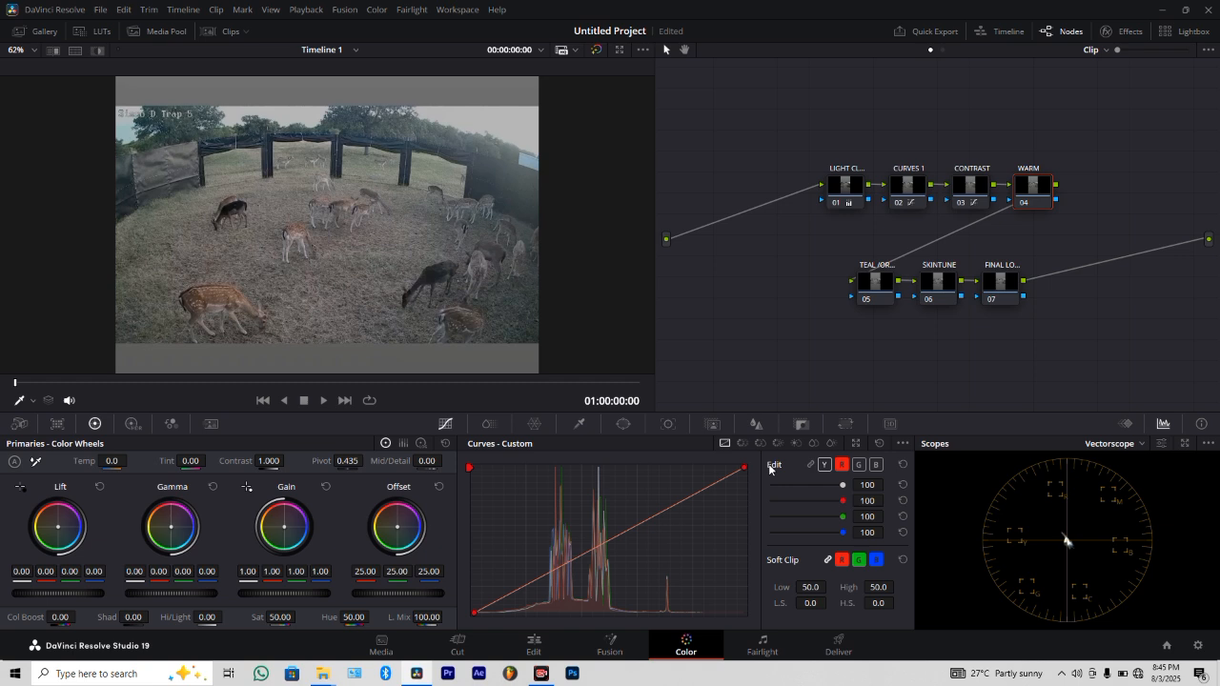
click(692, 495)
click(604, 554)
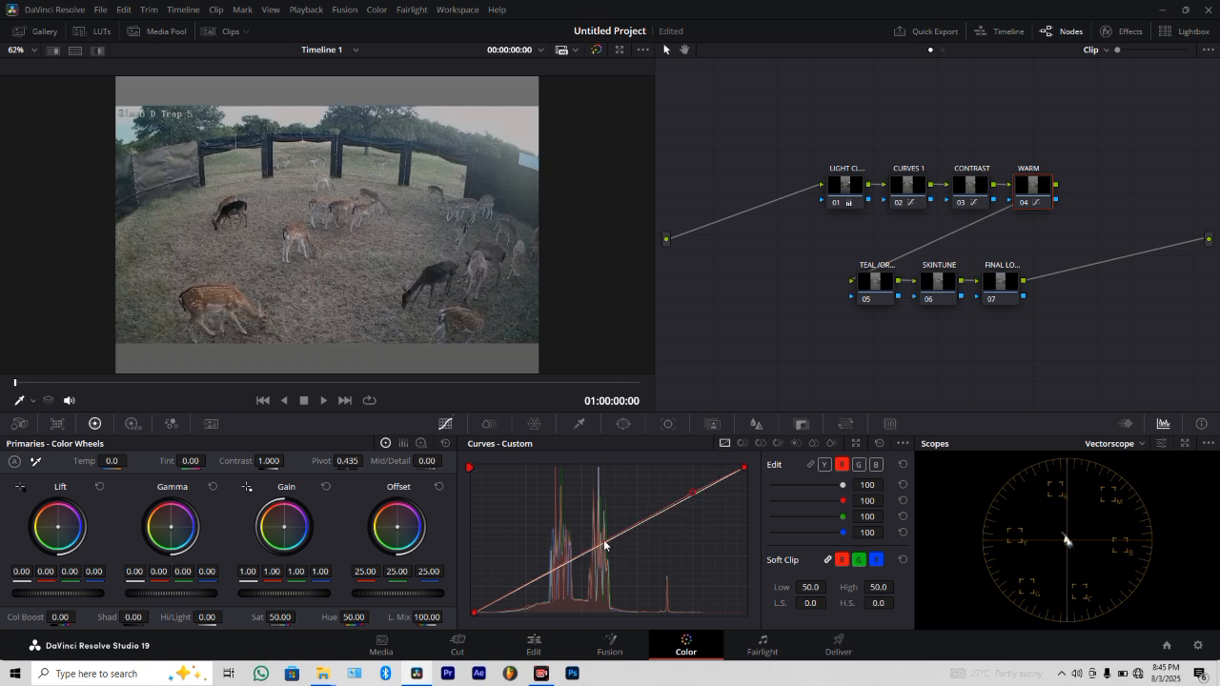
click(544, 577)
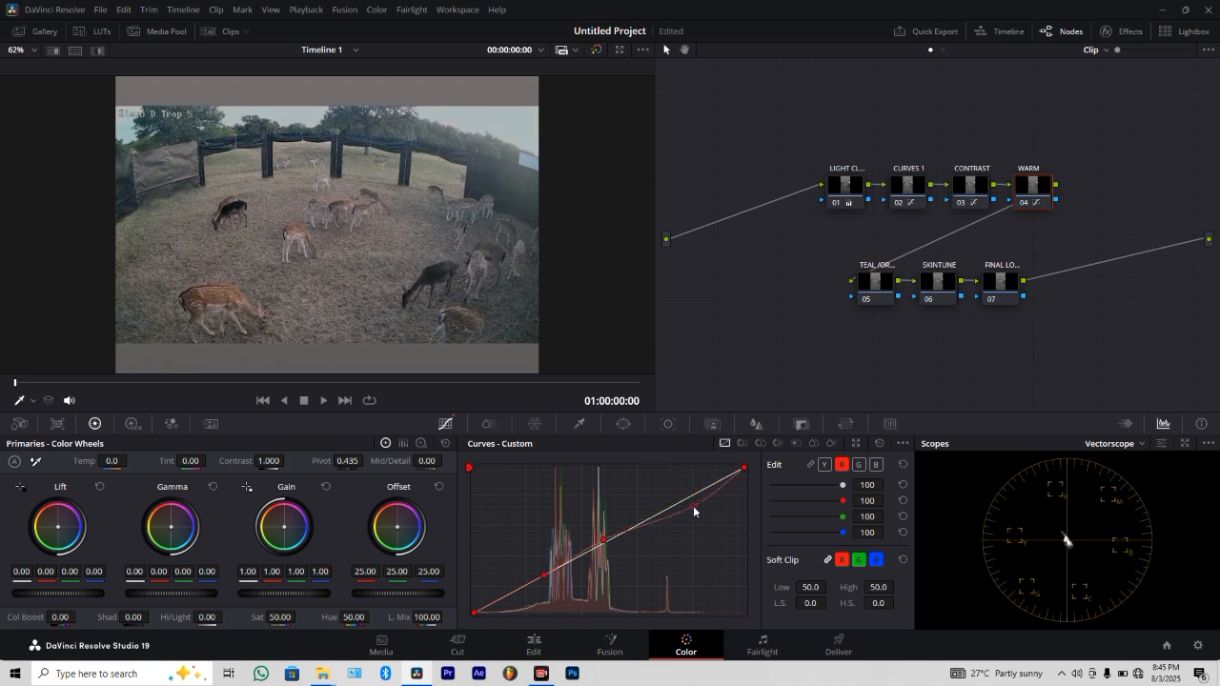
mouse_move(694, 495)
mouse_down()
mouse_move(672, 499)
mouse_move(680, 515)
mouse_move(656, 479)
mouse_move(688, 531)
mouse_move(667, 493)
mouse_move(680, 513)
mouse_move(691, 508)
mouse_up()
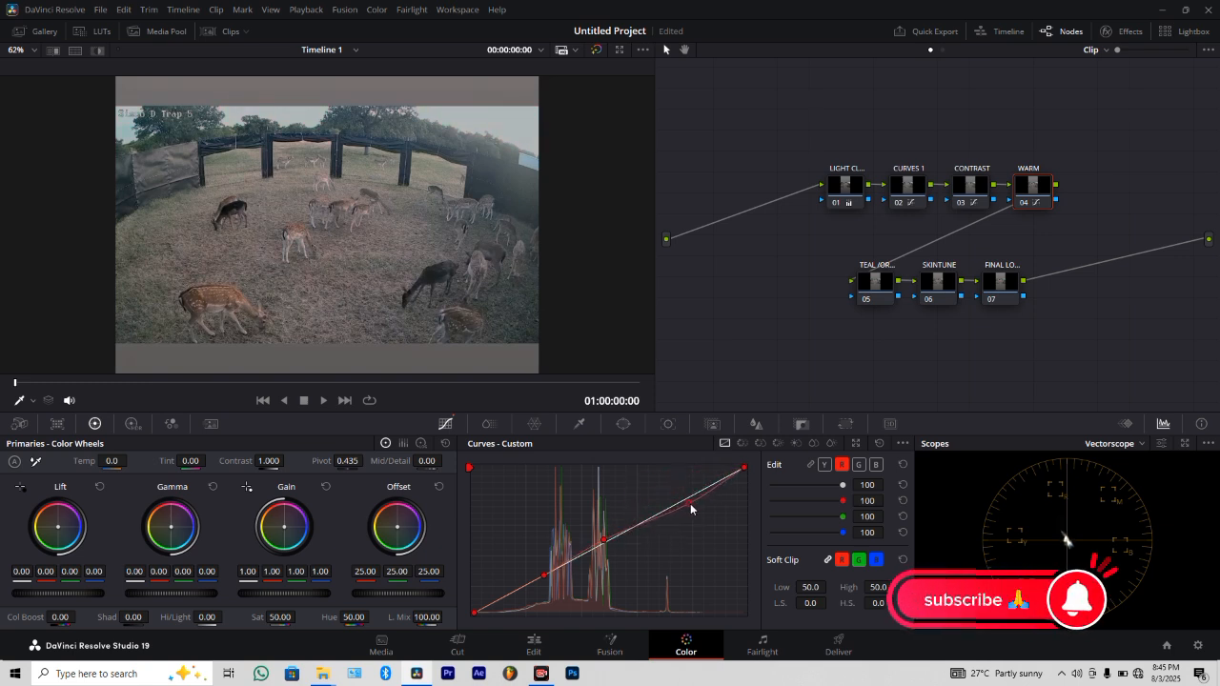
drag(538, 579, 502, 587)
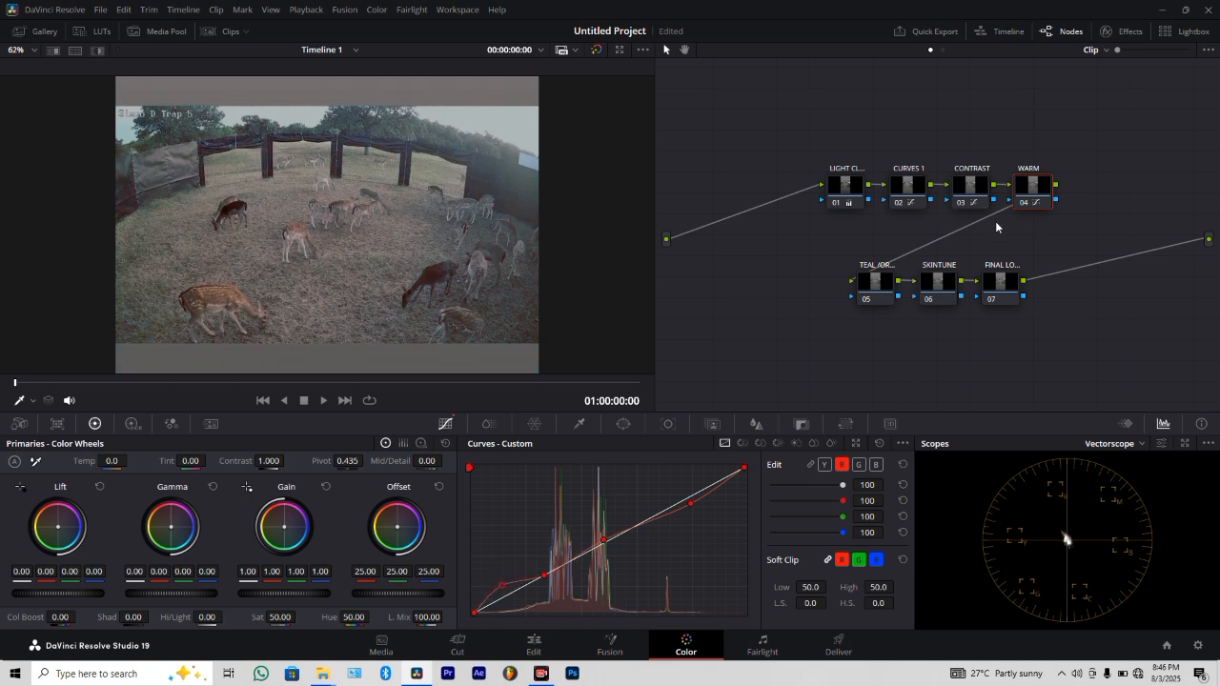
click(1027, 206)
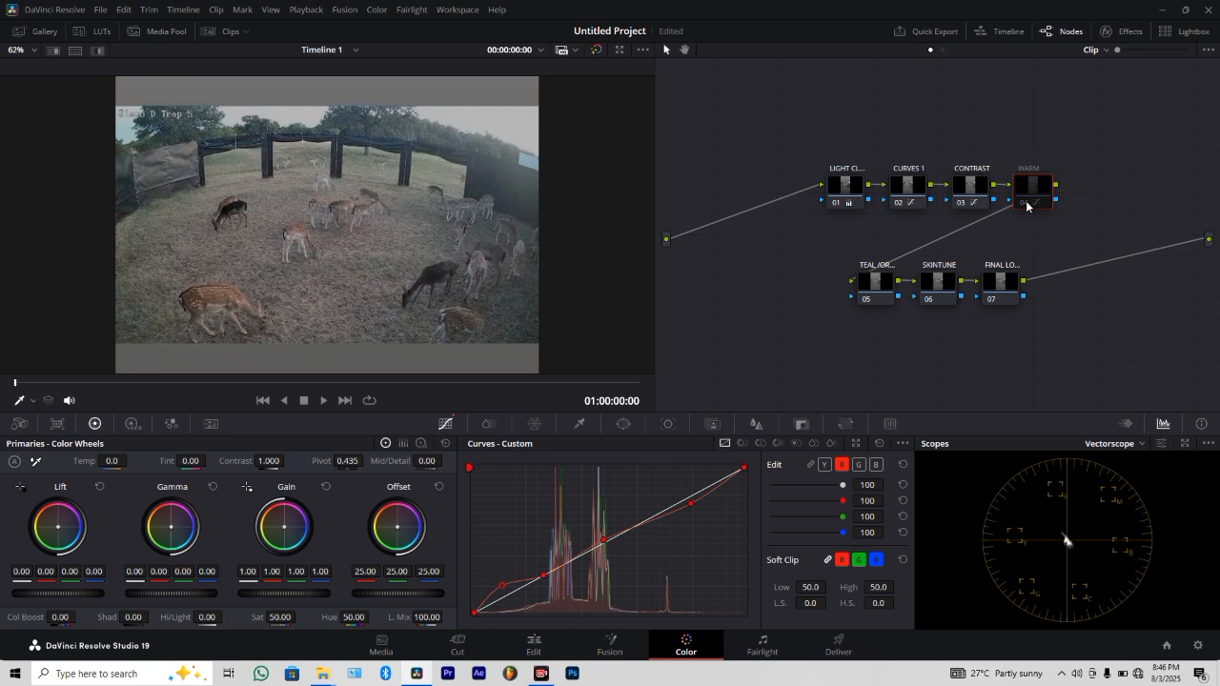
click(1027, 206)
Shape the WARM node's green curve with three points in the highlights, midtones and shadows, each slightly above the diagonal.
click(862, 468)
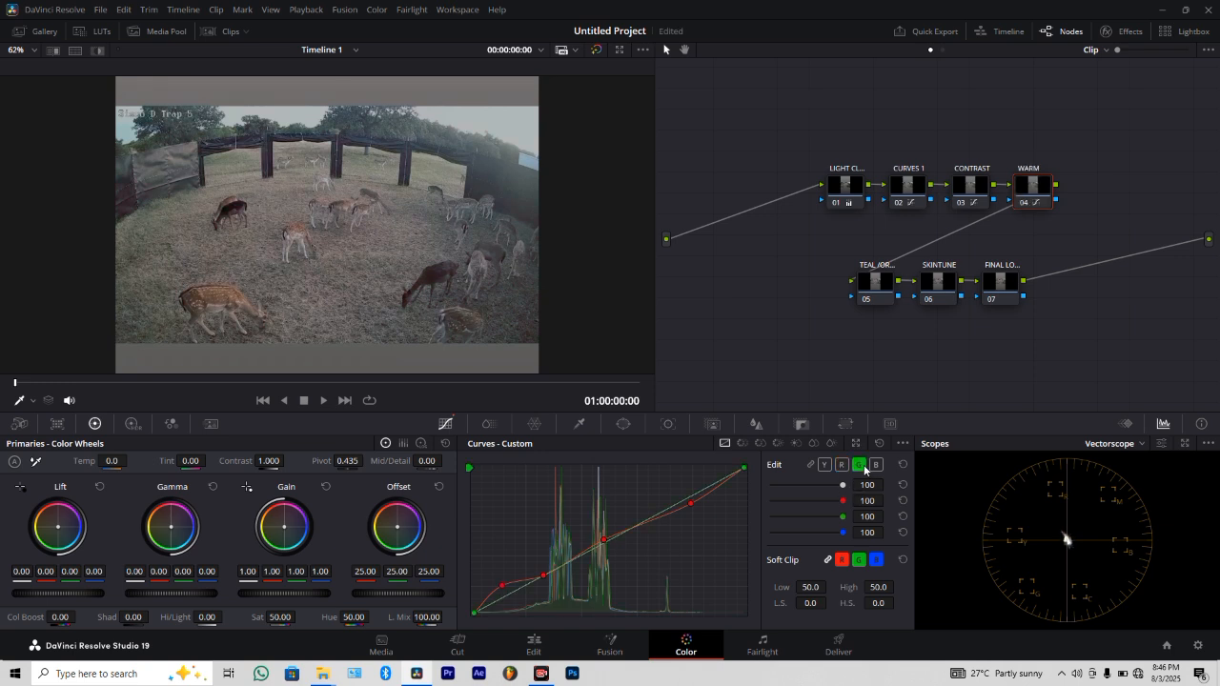
click(687, 496)
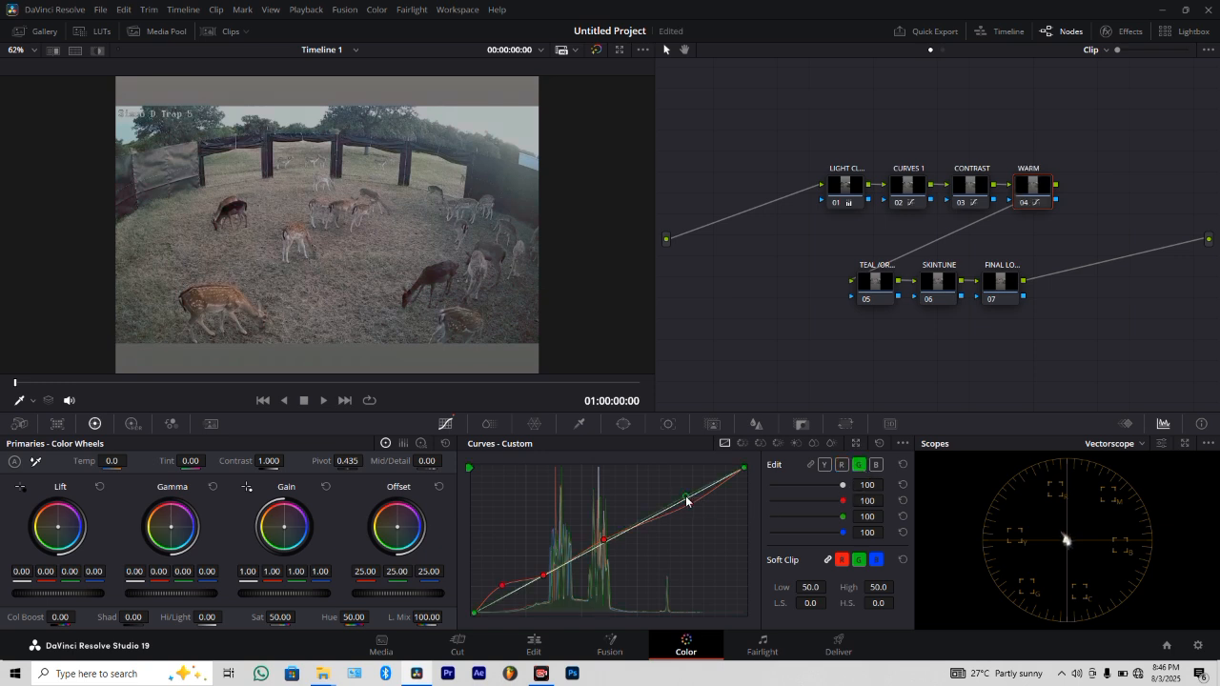
click(626, 530)
click(554, 569)
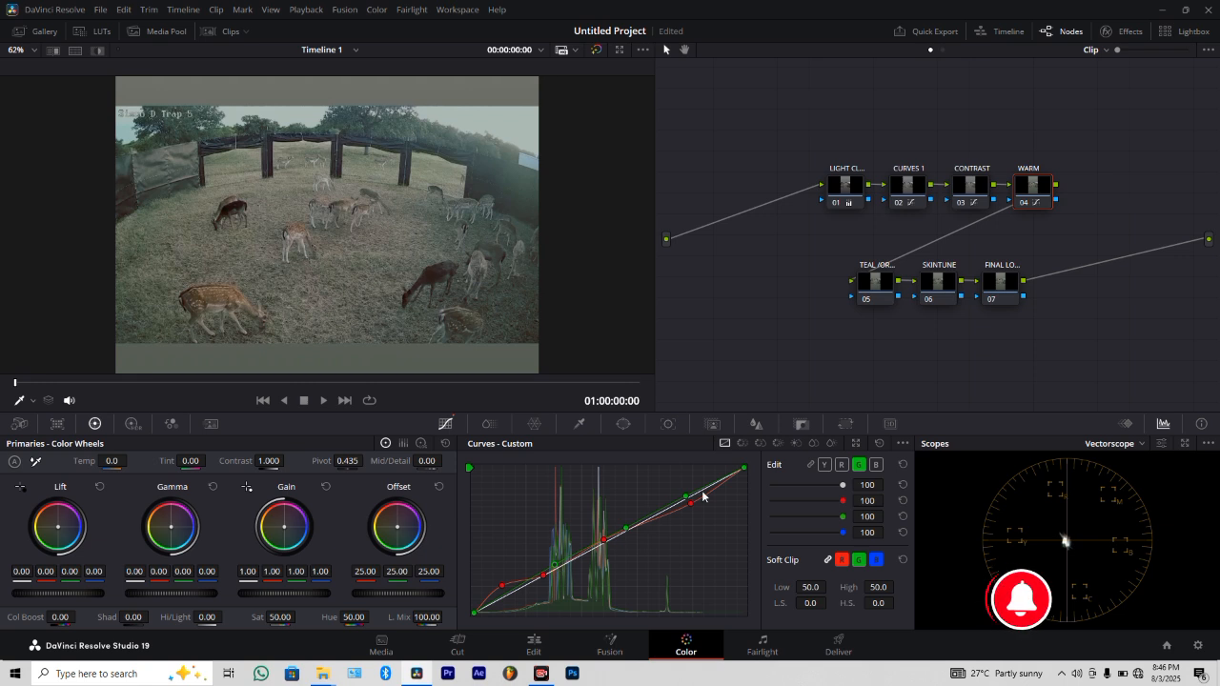
mouse_move(679, 494)
mouse_down()
mouse_move(683, 516)
mouse_move(675, 500)
mouse_up()
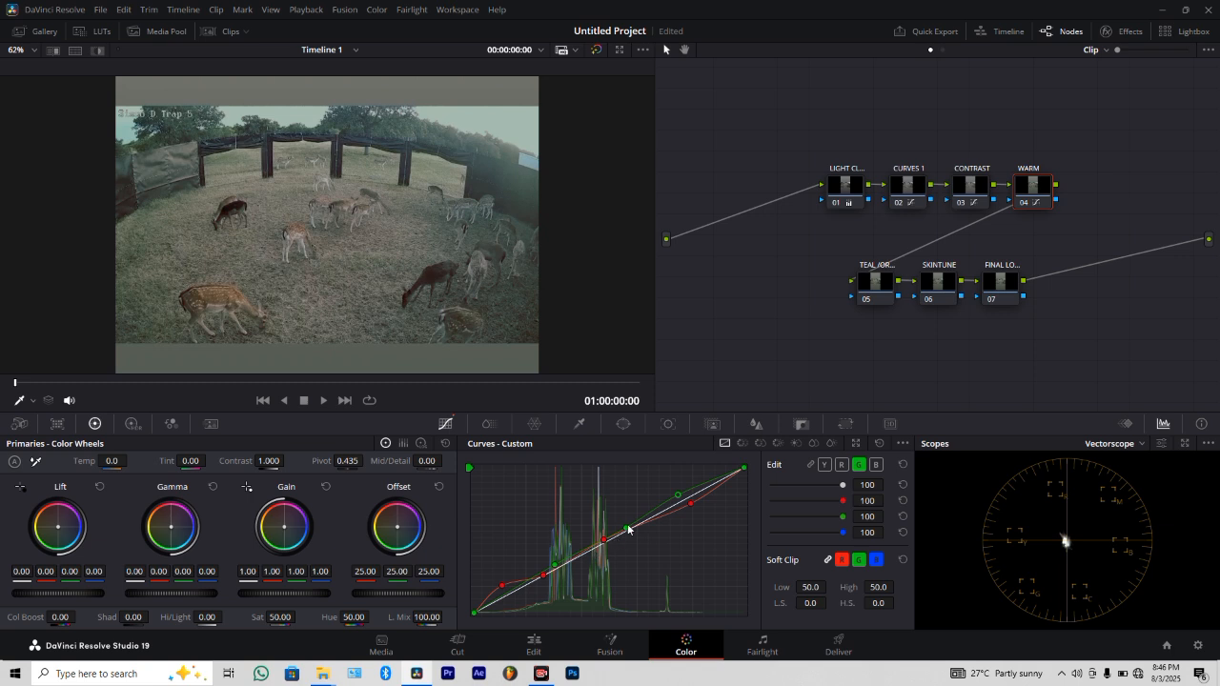
drag(626, 532, 619, 537)
drag(556, 566, 521, 587)
Review the deer clip at several frames and compare the image with the WARM node enabled and disabled.
drag(212, 381, 366, 391)
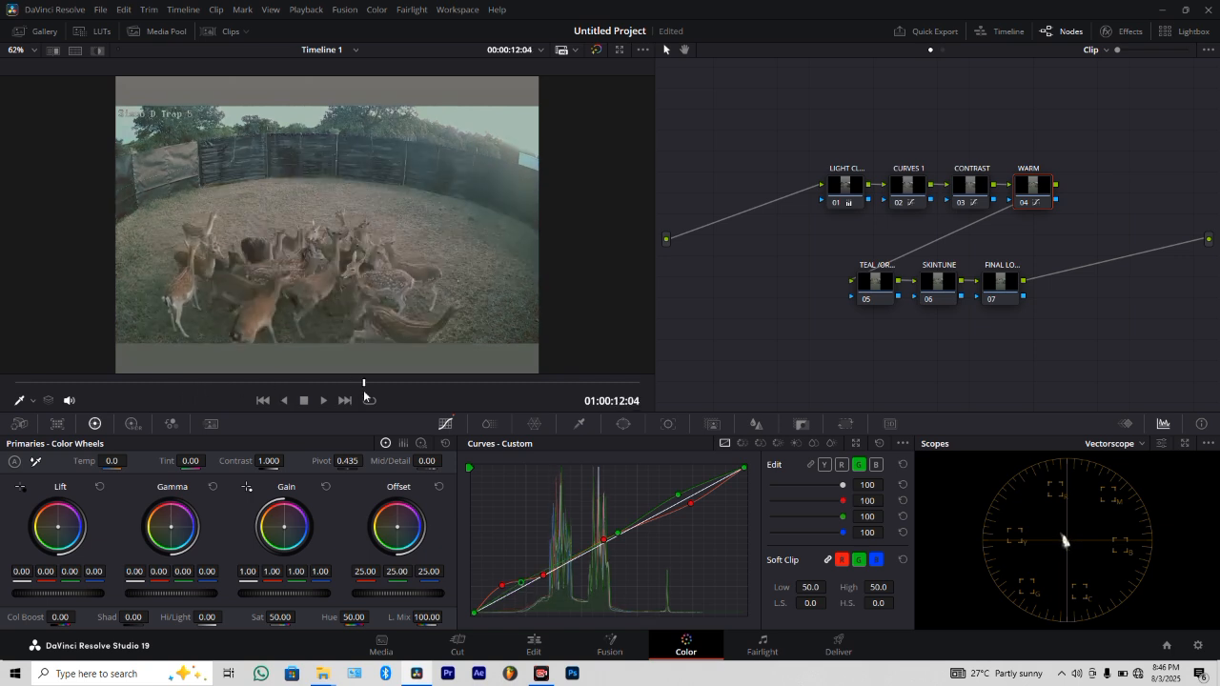
key(space)
key(space)
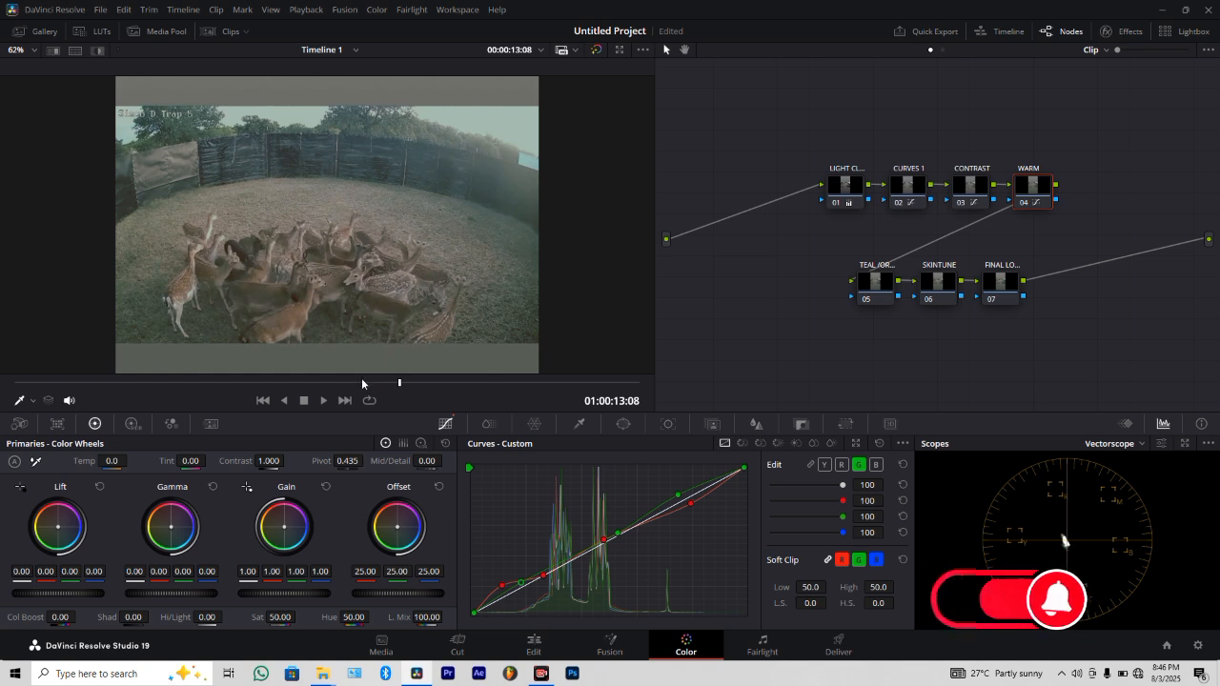
drag(357, 383, 190, 383)
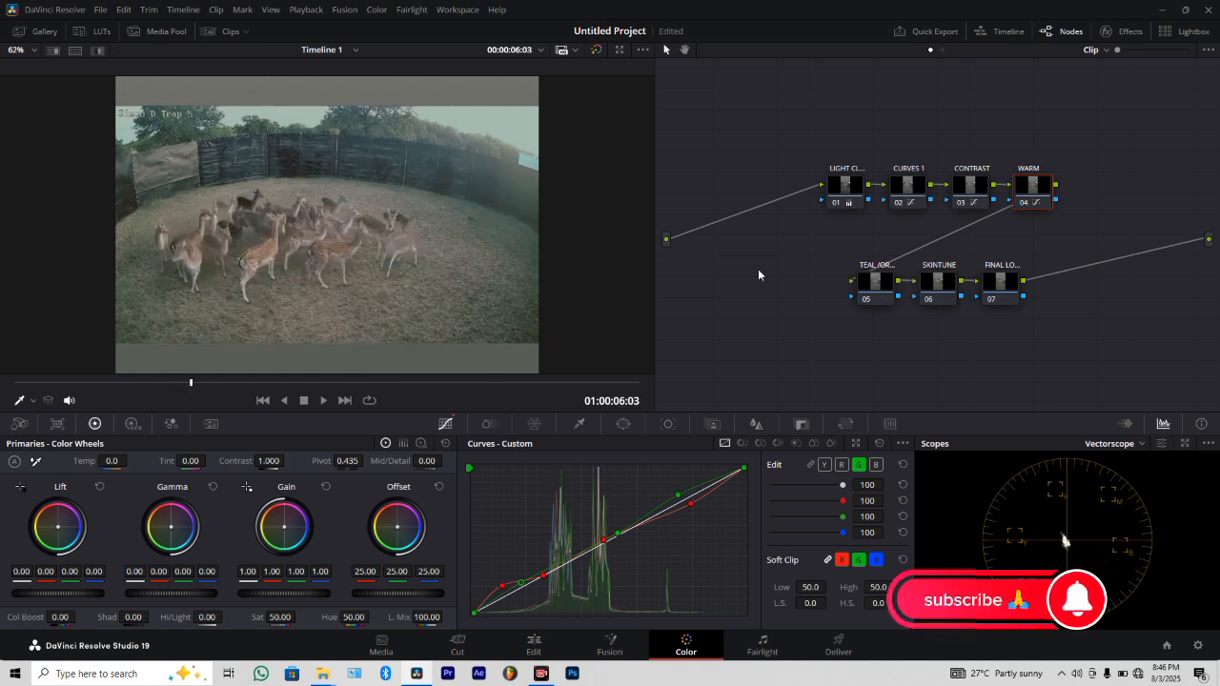
click(1019, 204)
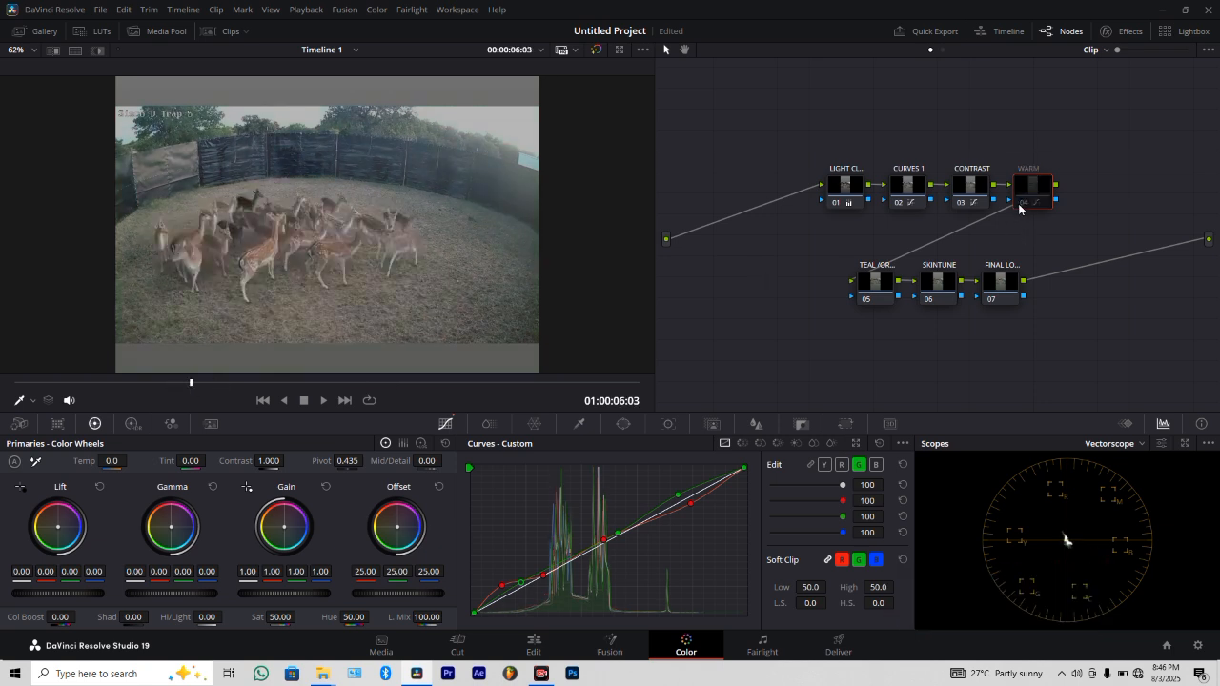
click(1019, 204)
click(1020, 204)
click(1019, 204)
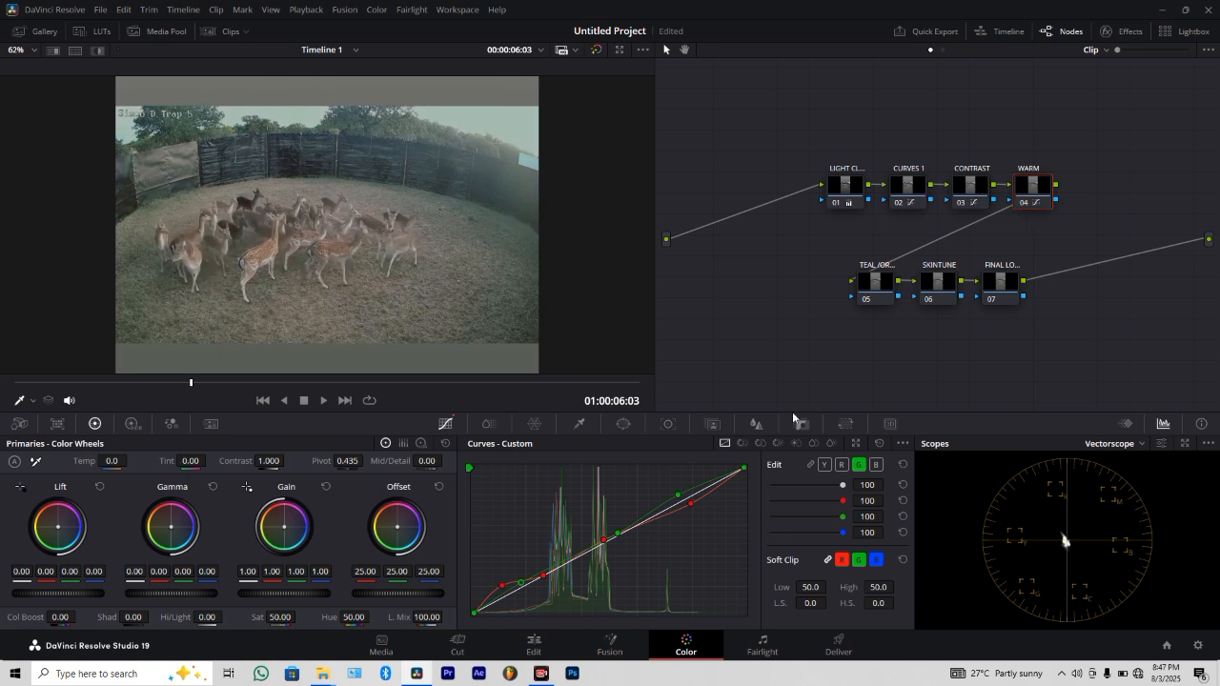
Shape the WARM node's blue curve with lowered highlight and shadow points and a midtone point close to the diagonal.
click(876, 465)
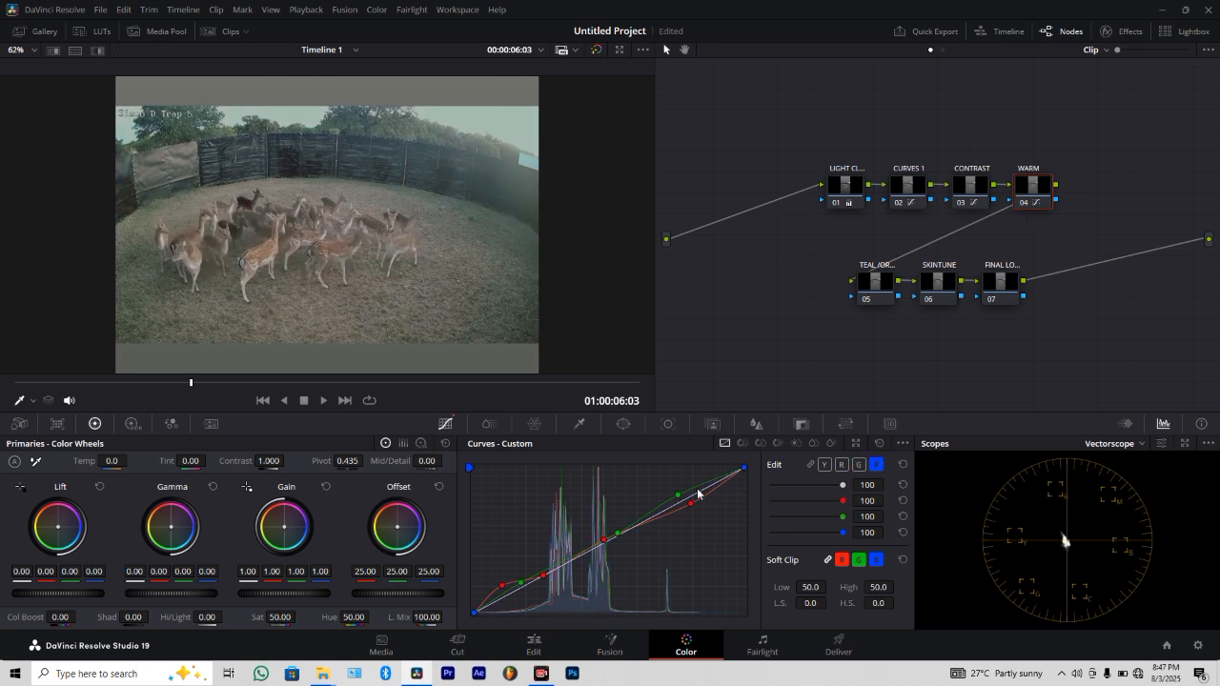
drag(697, 493, 703, 507)
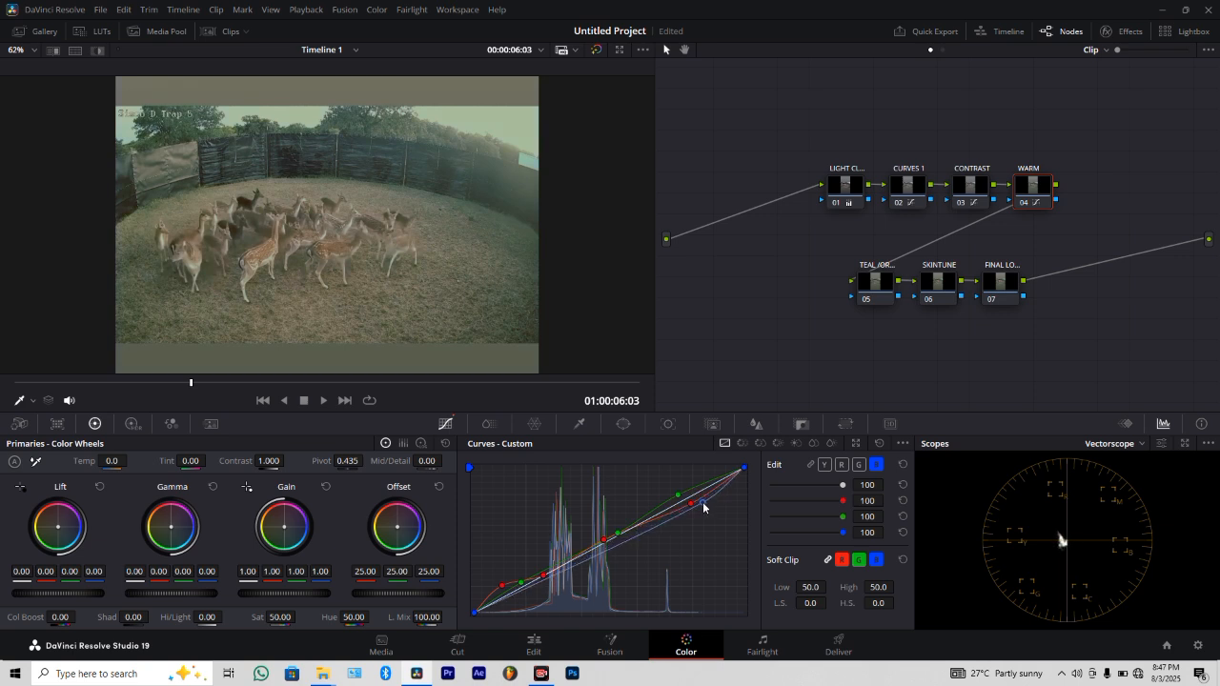
drag(619, 549, 616, 544)
drag(554, 571, 518, 601)
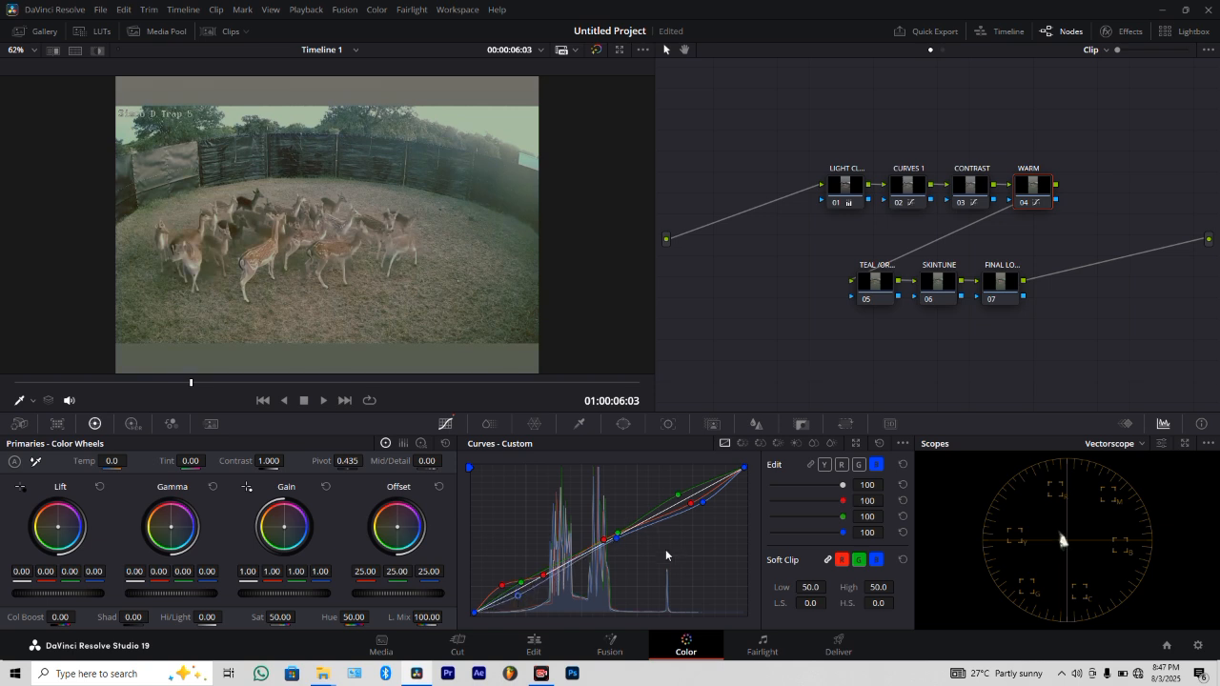
drag(617, 540, 613, 538)
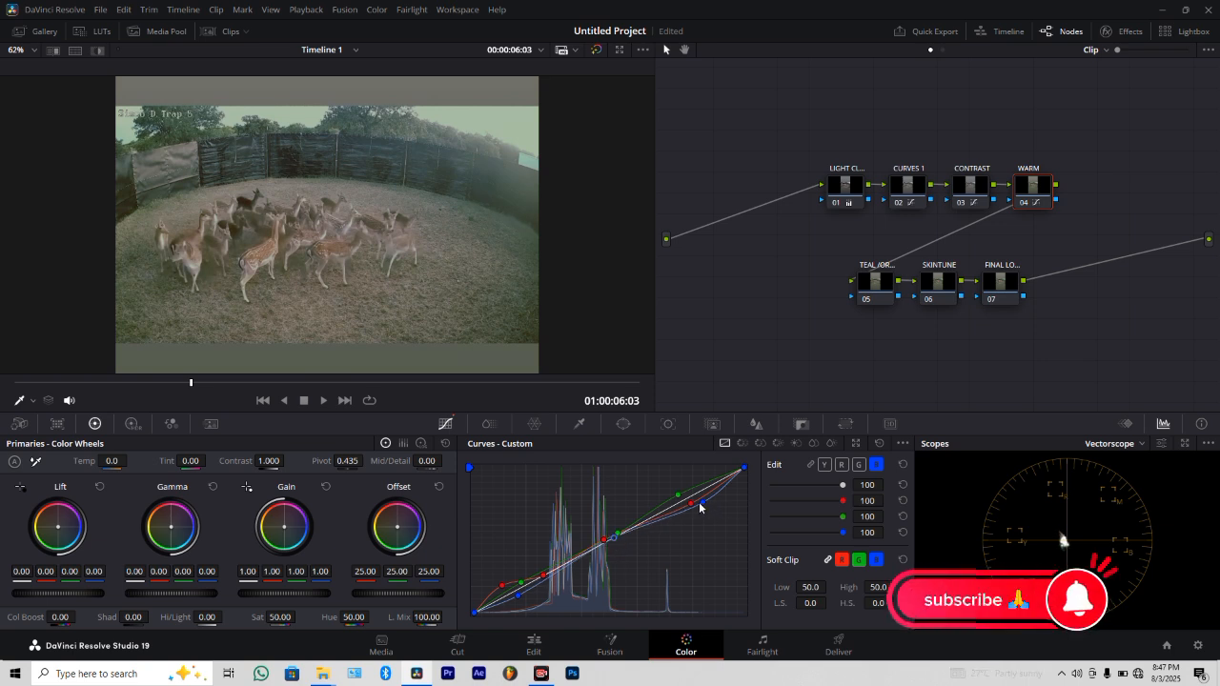
Lower the blue curve's highlight point further, refine its midtone and shadow points, and compare the image with the WARM node disabled.
drag(698, 504, 699, 512)
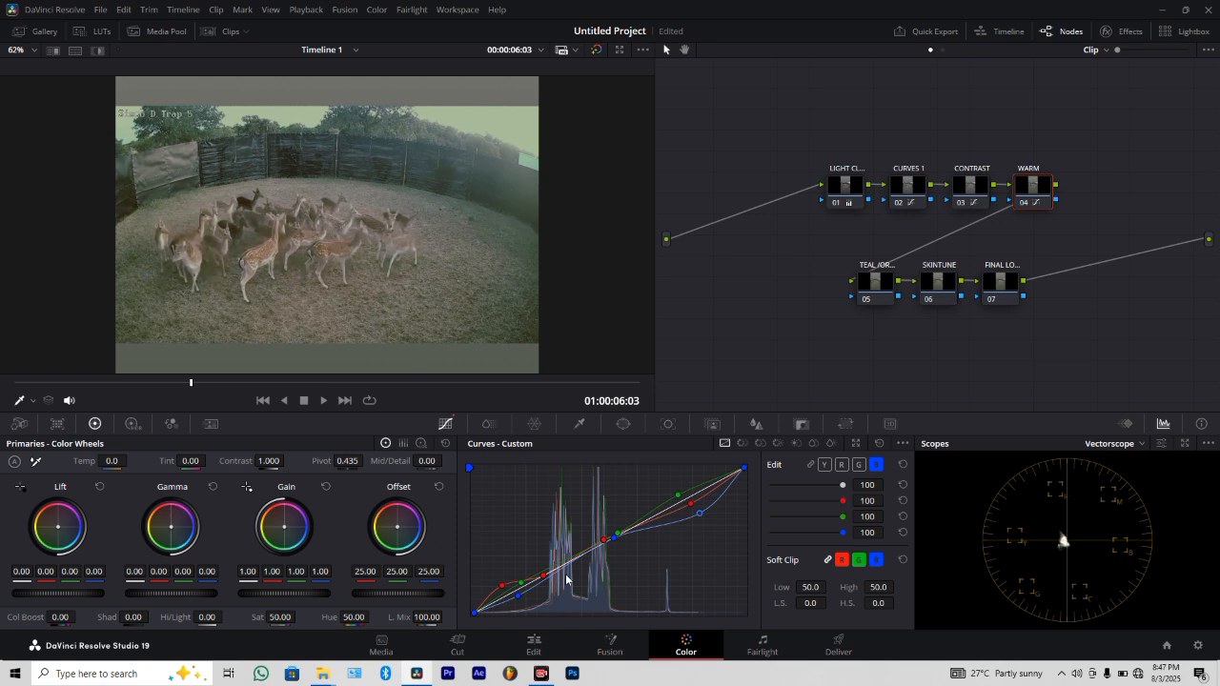
drag(614, 540, 607, 548)
drag(517, 600, 513, 600)
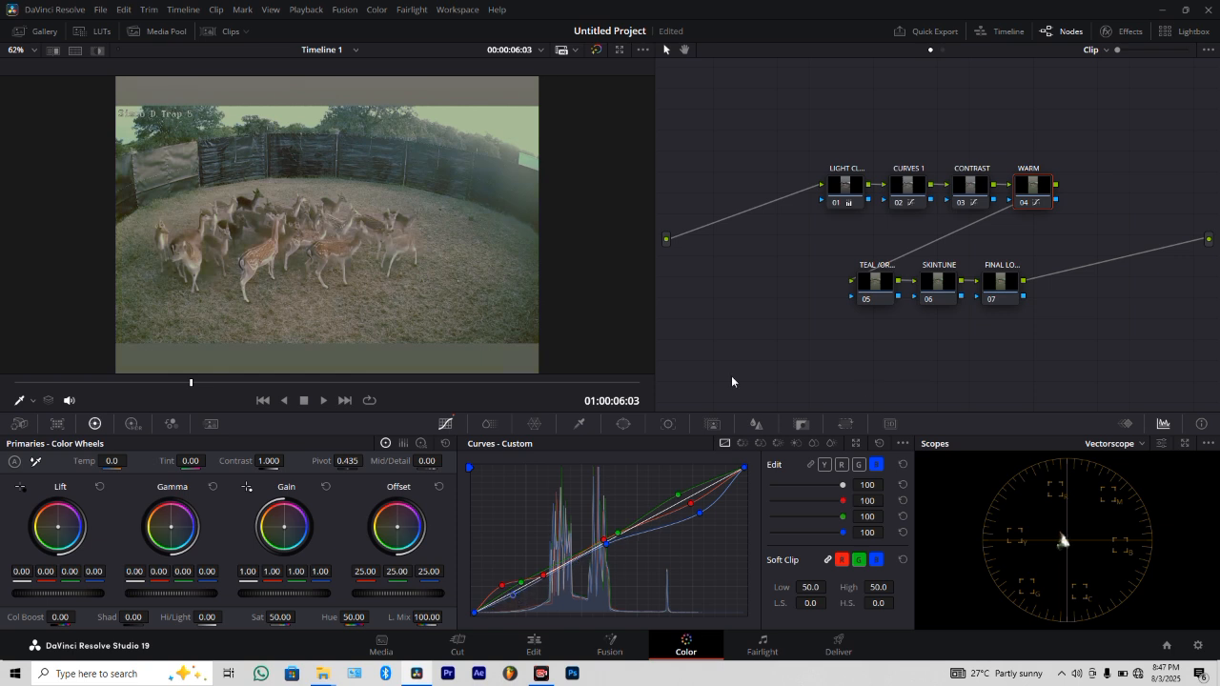
click(1029, 202)
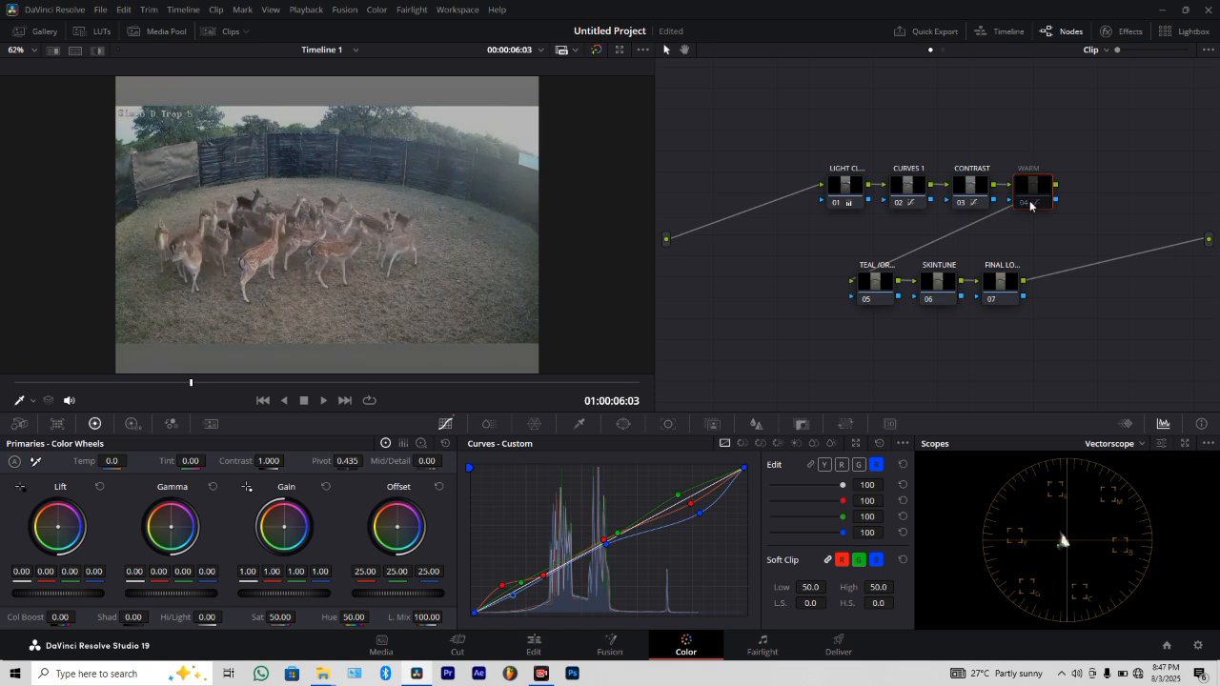
click(1029, 202)
Return to the clip's first frame and compare the image with the whole grade bypassed and active.
key(Home)
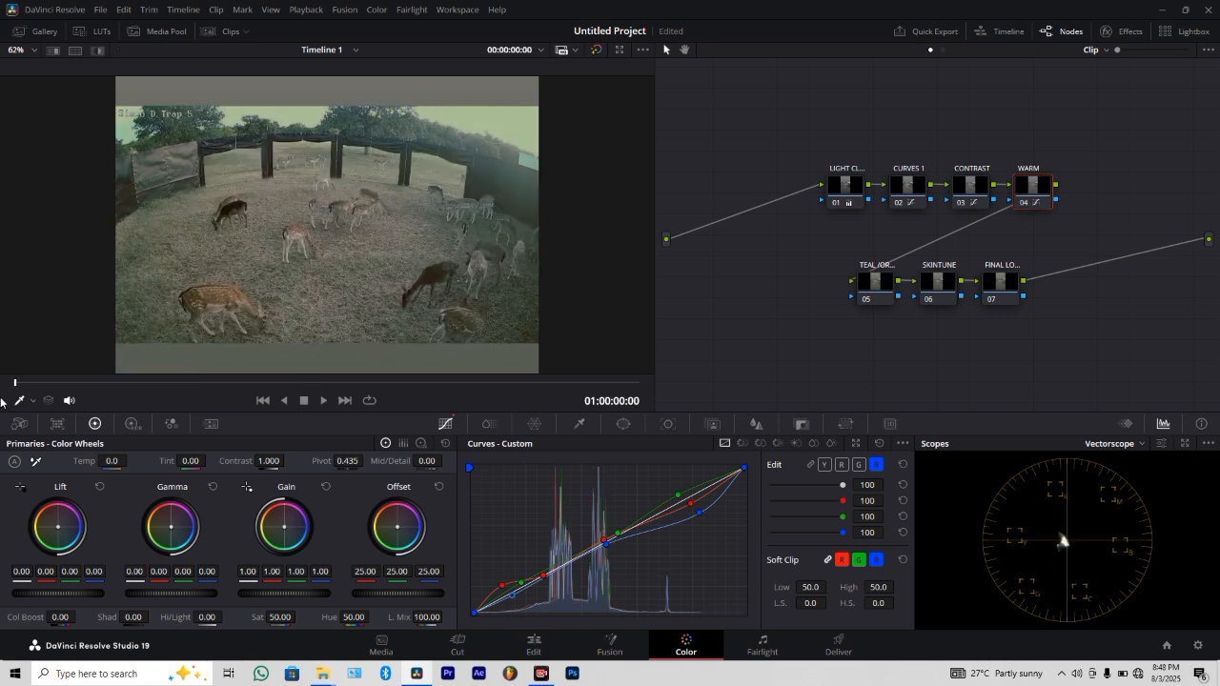
click(594, 50)
click(594, 51)
click(593, 51)
click(594, 50)
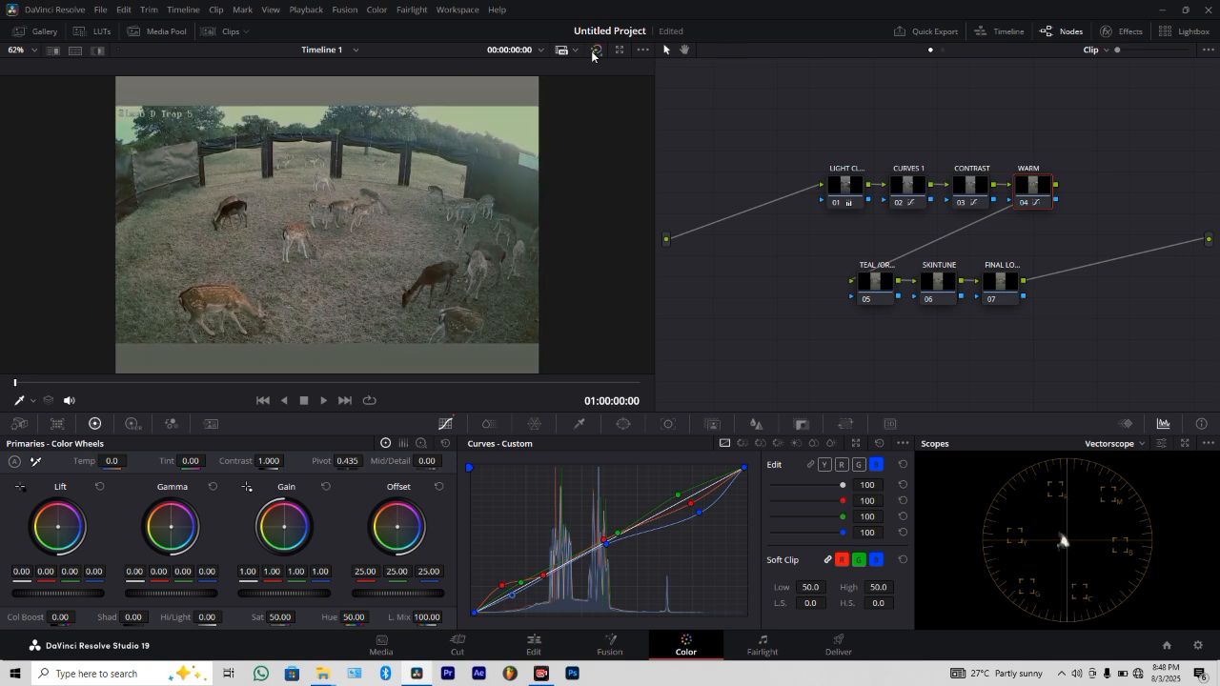
On node 05, isolate the sky with the HSL qualifier at blur radius 17.4 and shift gamma to red -0.04, green 0.01, blue -0.01.
click(873, 286)
click(811, 465)
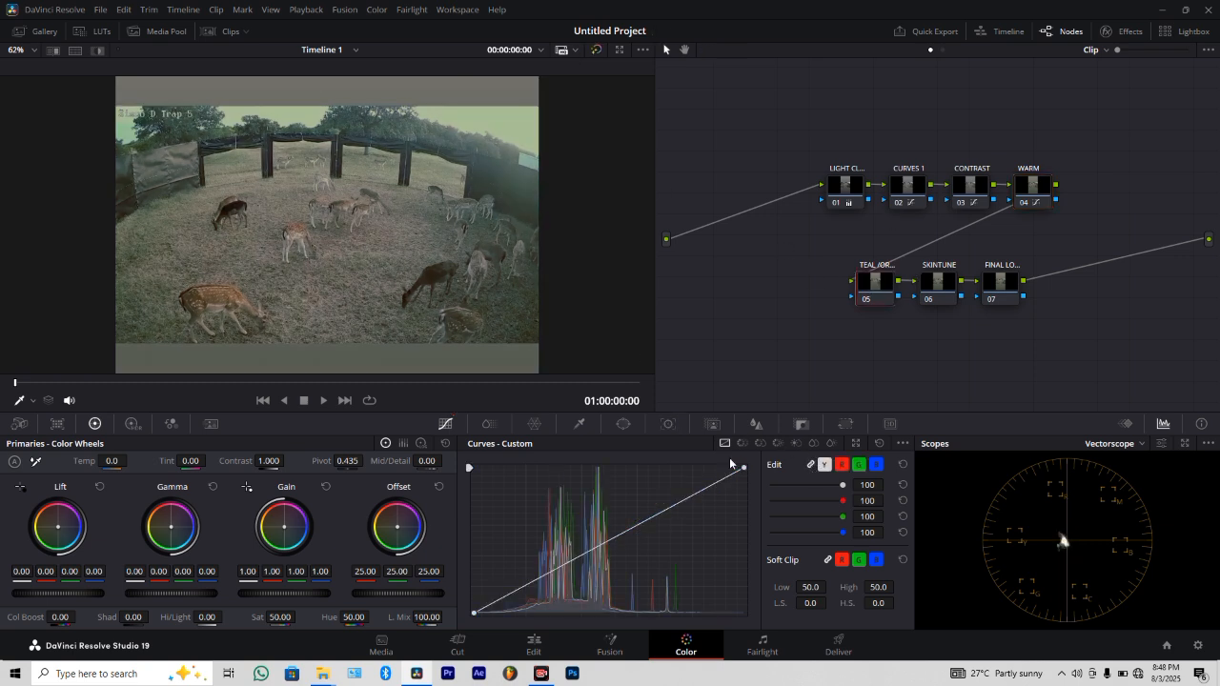
click(578, 426)
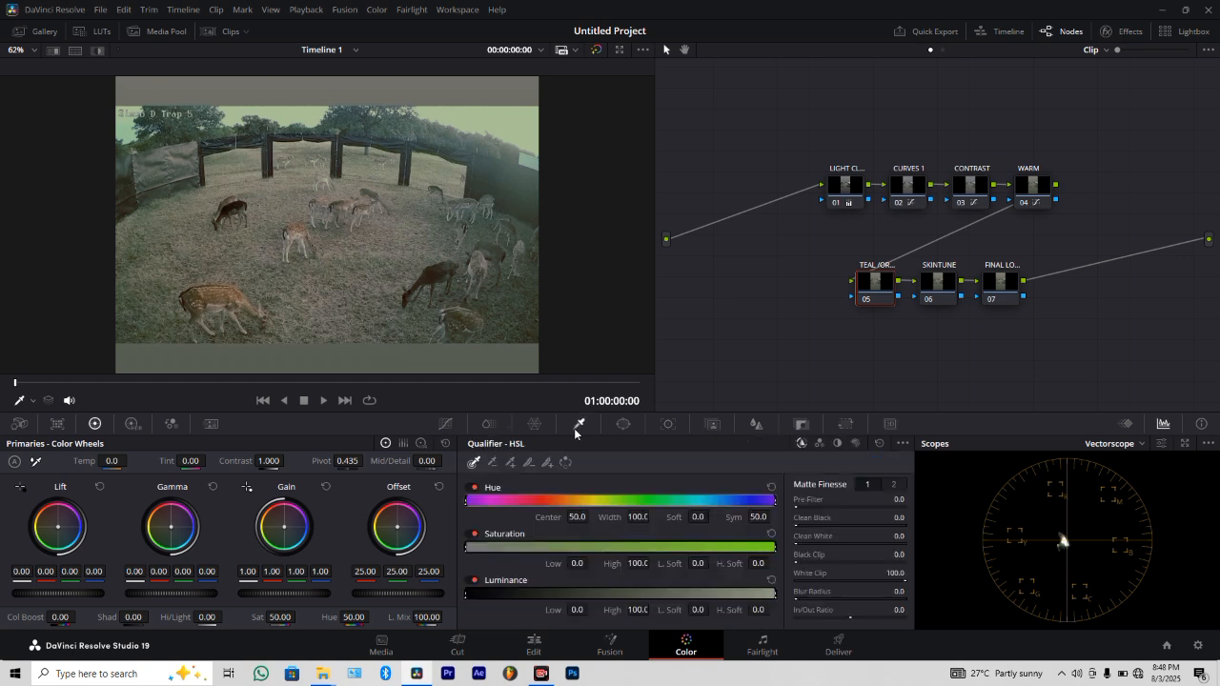
click(524, 124)
click(95, 50)
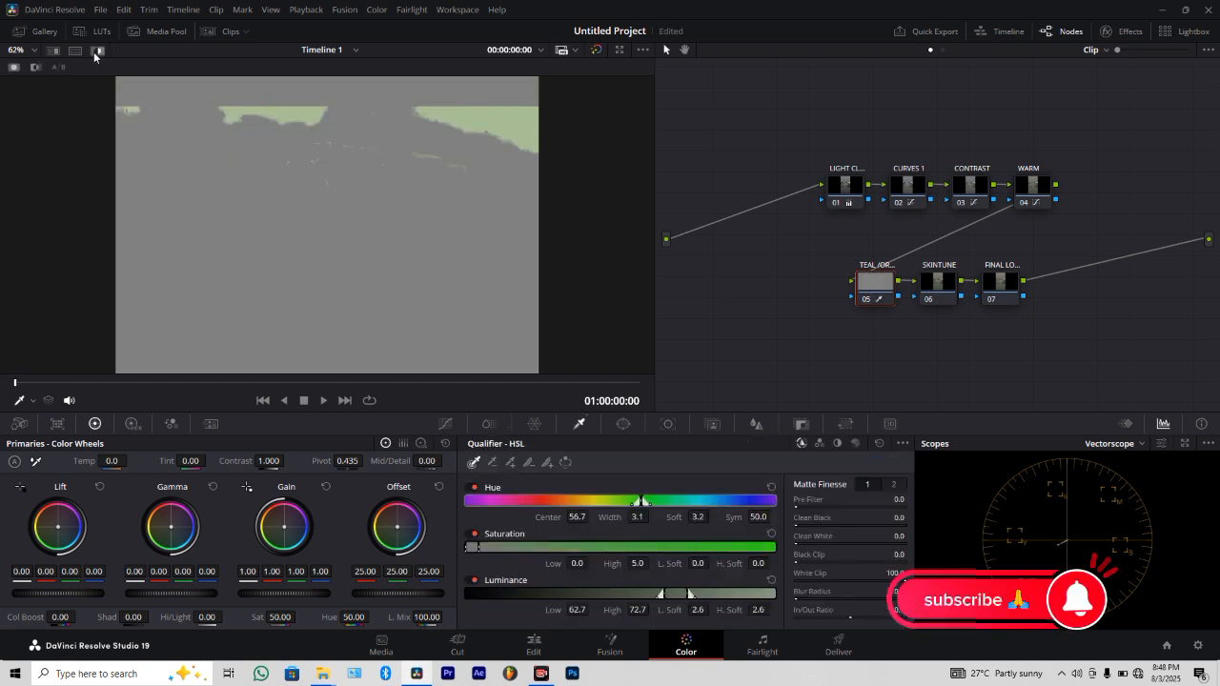
drag(809, 604, 816, 604)
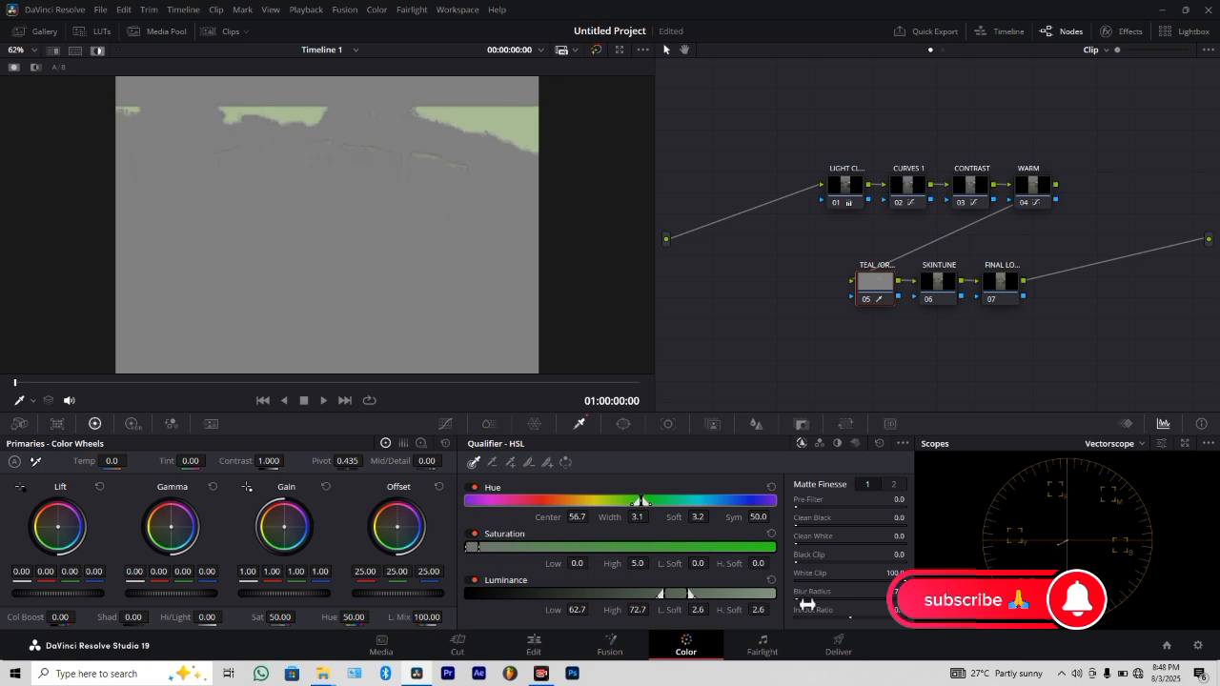
click(96, 51)
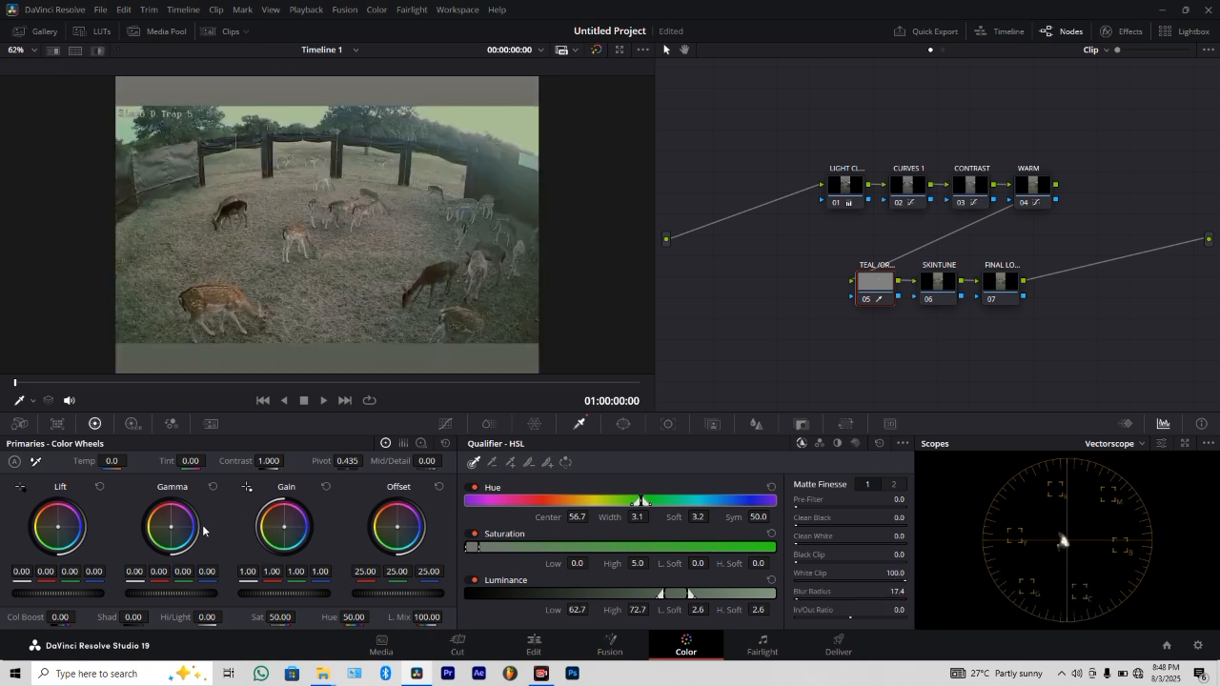
drag(169, 529, 170, 532)
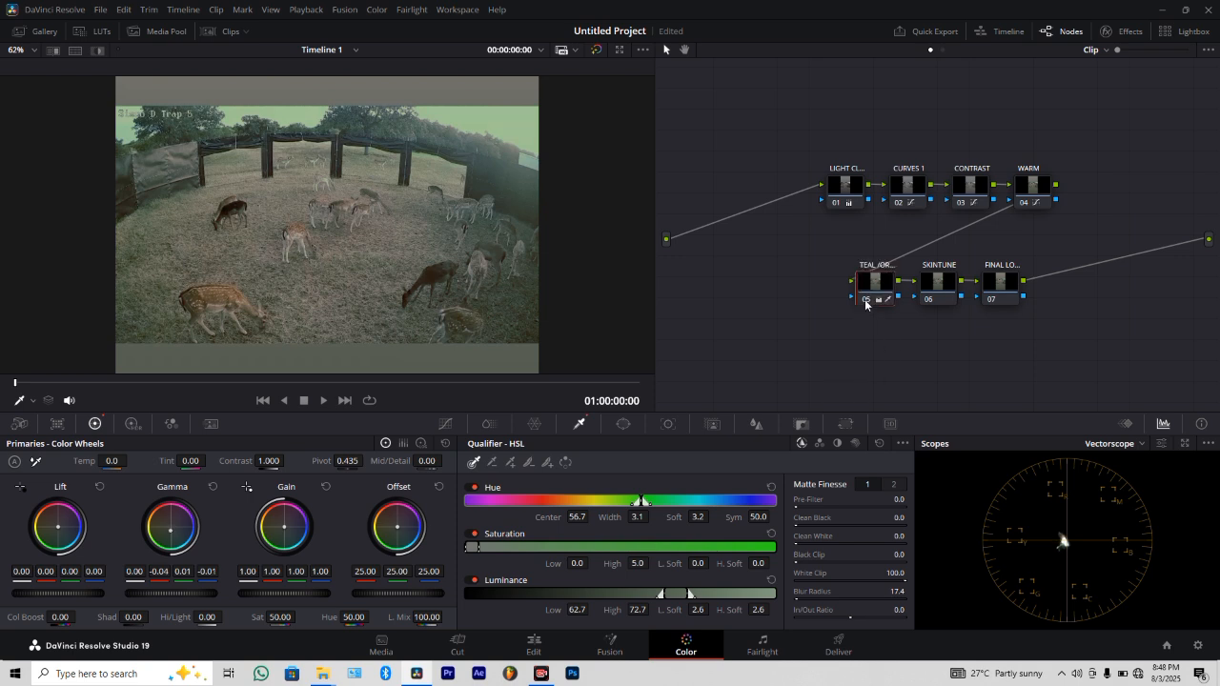
On the SKINTUNE node, qualify the foreground deer's brown coat, extend the sampled range over its body, and set the blur radius to 17.0.
click(941, 284)
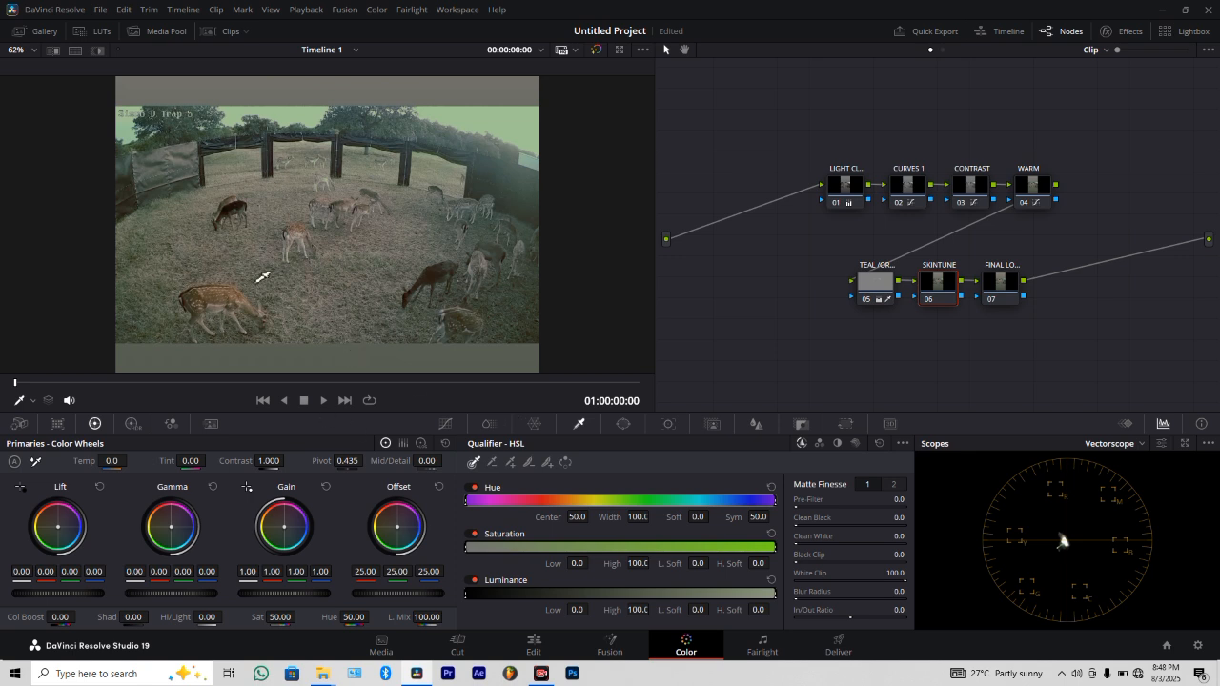
scroll(263, 278, up, 2)
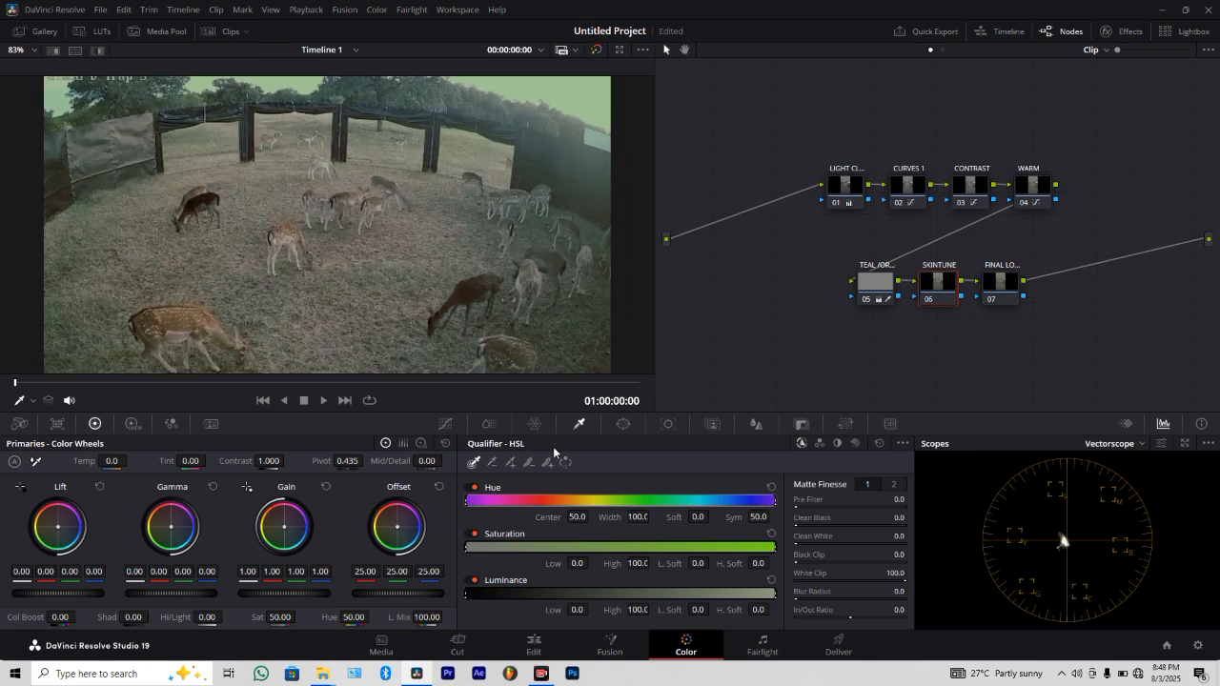
click(181, 322)
click(94, 51)
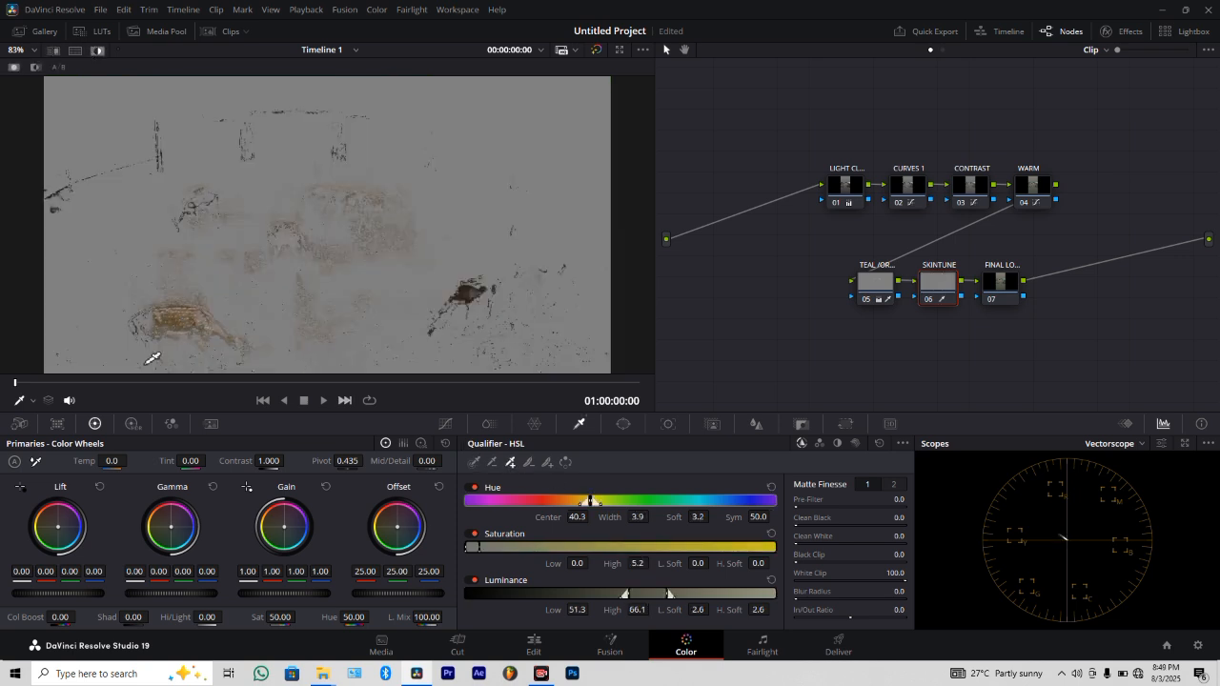
mouse_move(185, 321)
mouse_down()
mouse_move(226, 339)
mouse_move(156, 329)
mouse_move(218, 332)
mouse_up()
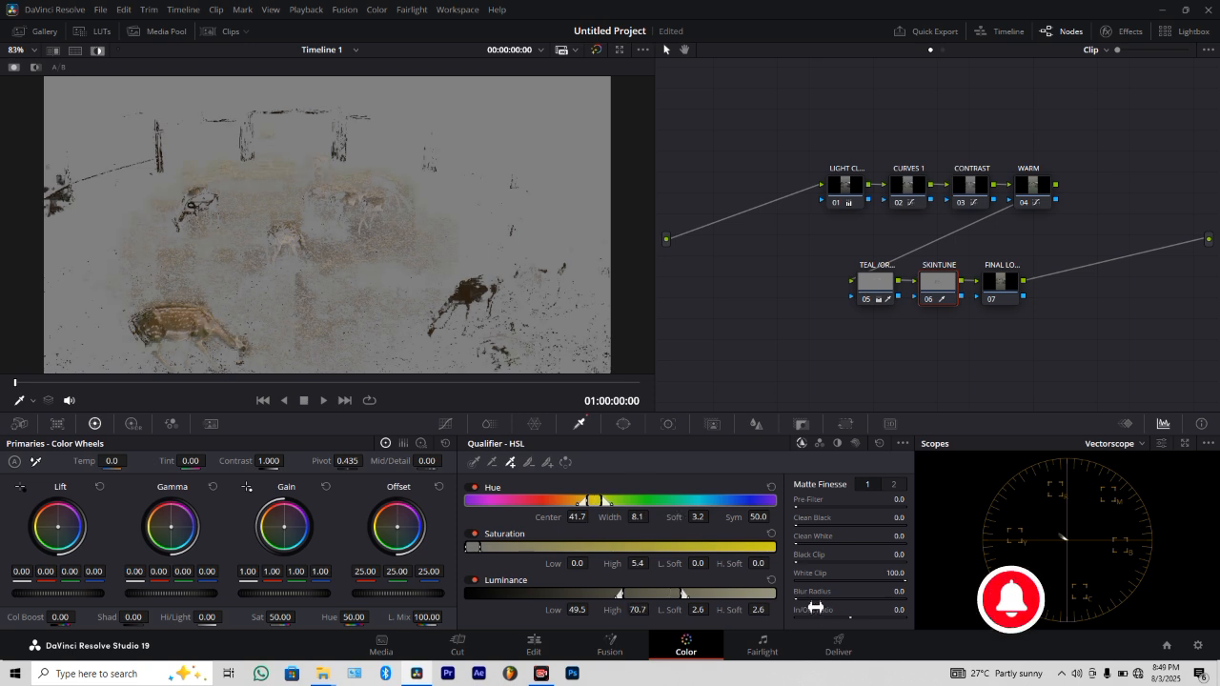
drag(813, 602, 862, 602)
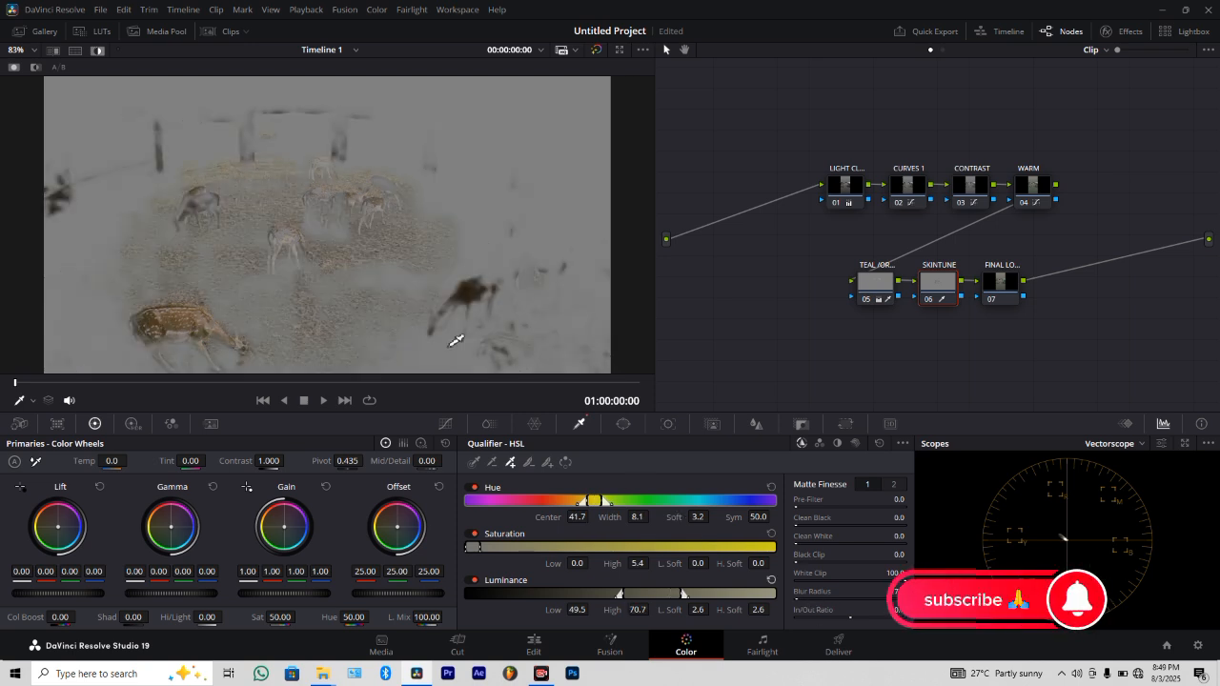
click(97, 53)
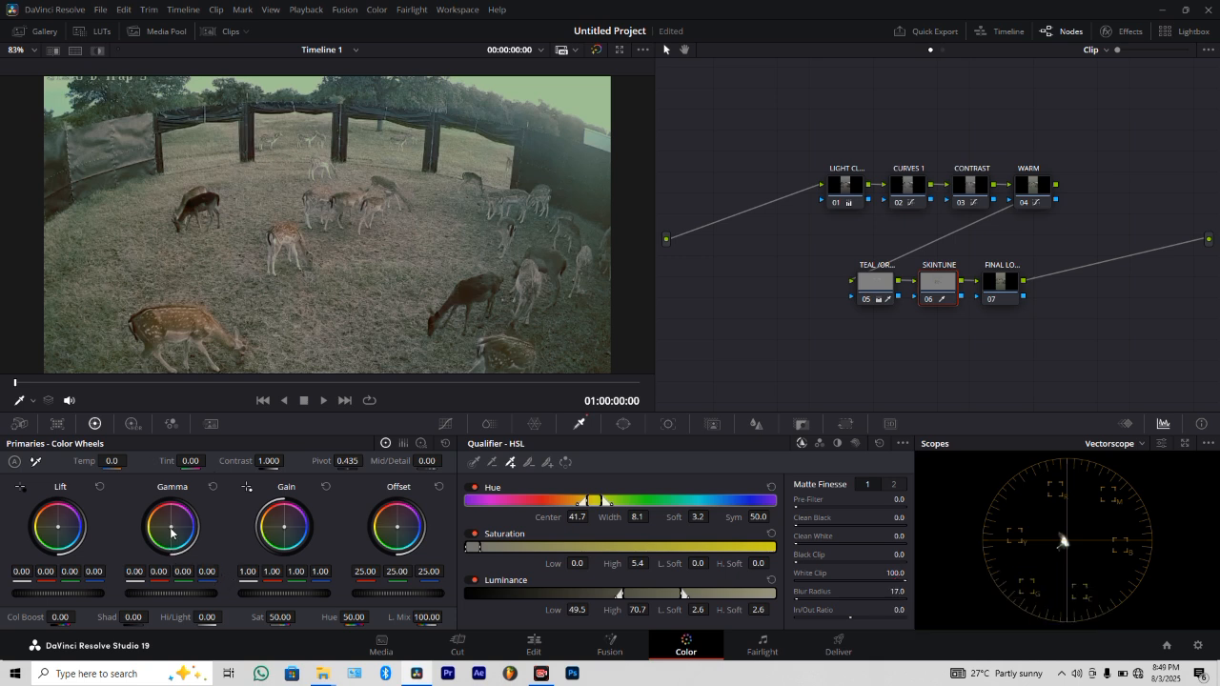
Push the SKINTUNE node's gamma toward orange, to red 0.01 and blue -0.03, and check the result at other frames.
drag(171, 531, 172, 530)
drag(168, 524, 170, 526)
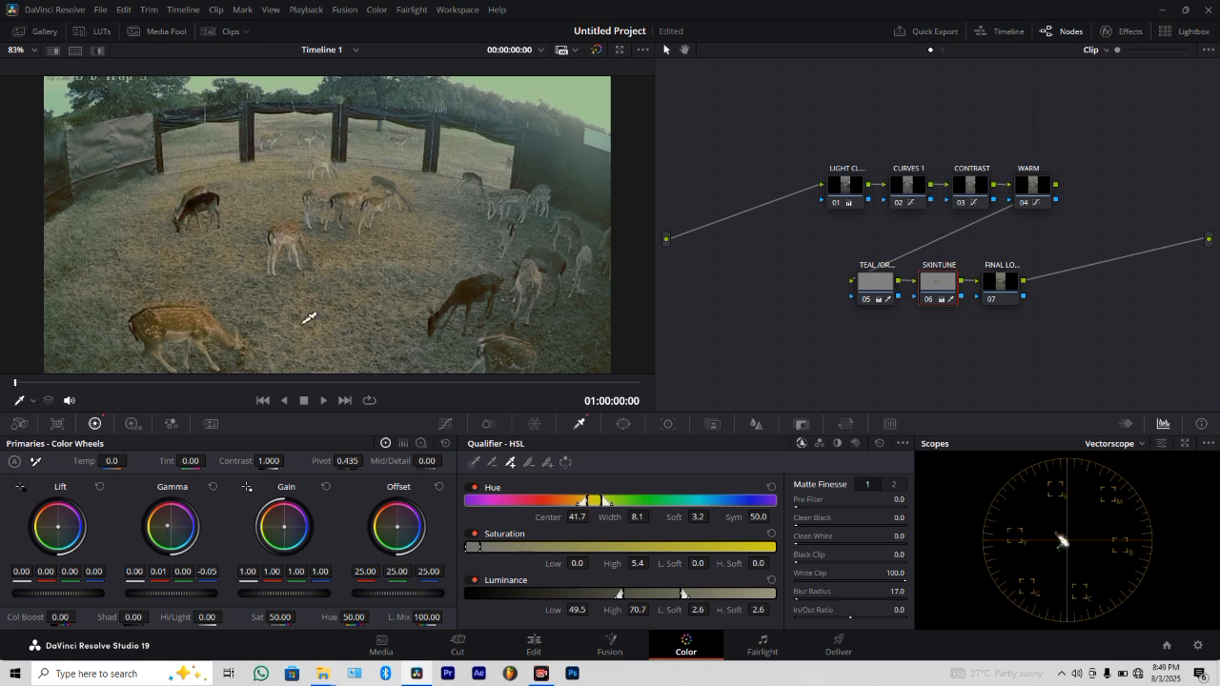
scroll(307, 328, down, 2)
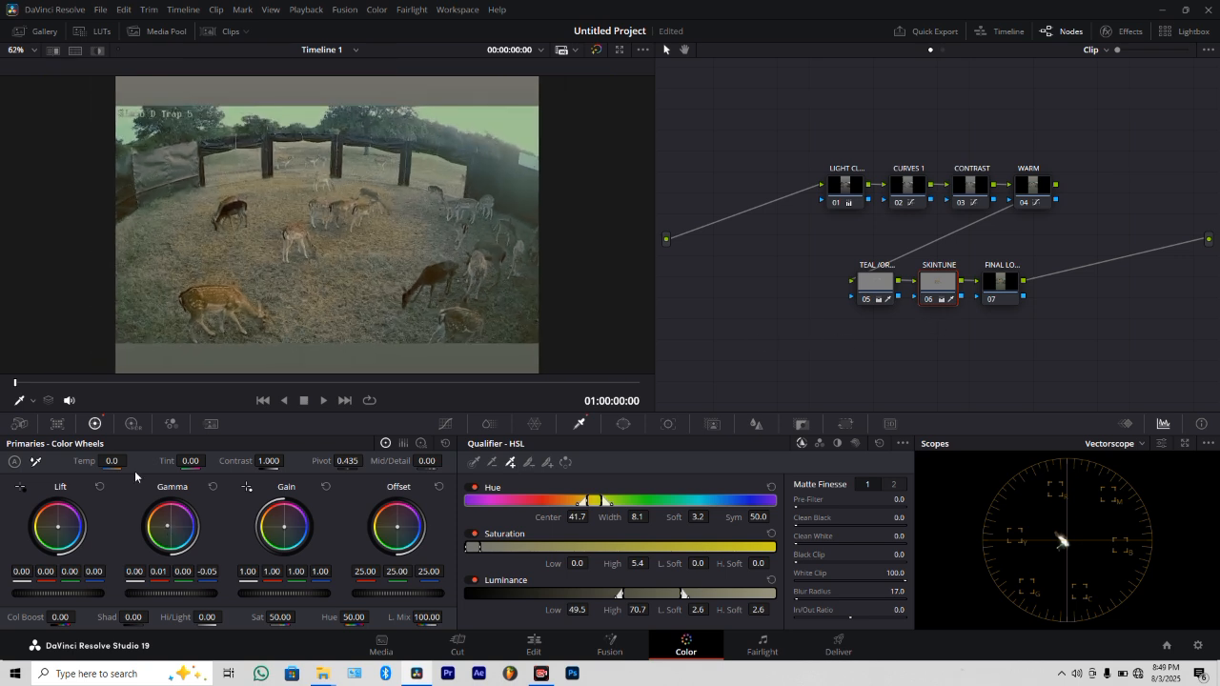
drag(171, 525, 166, 526)
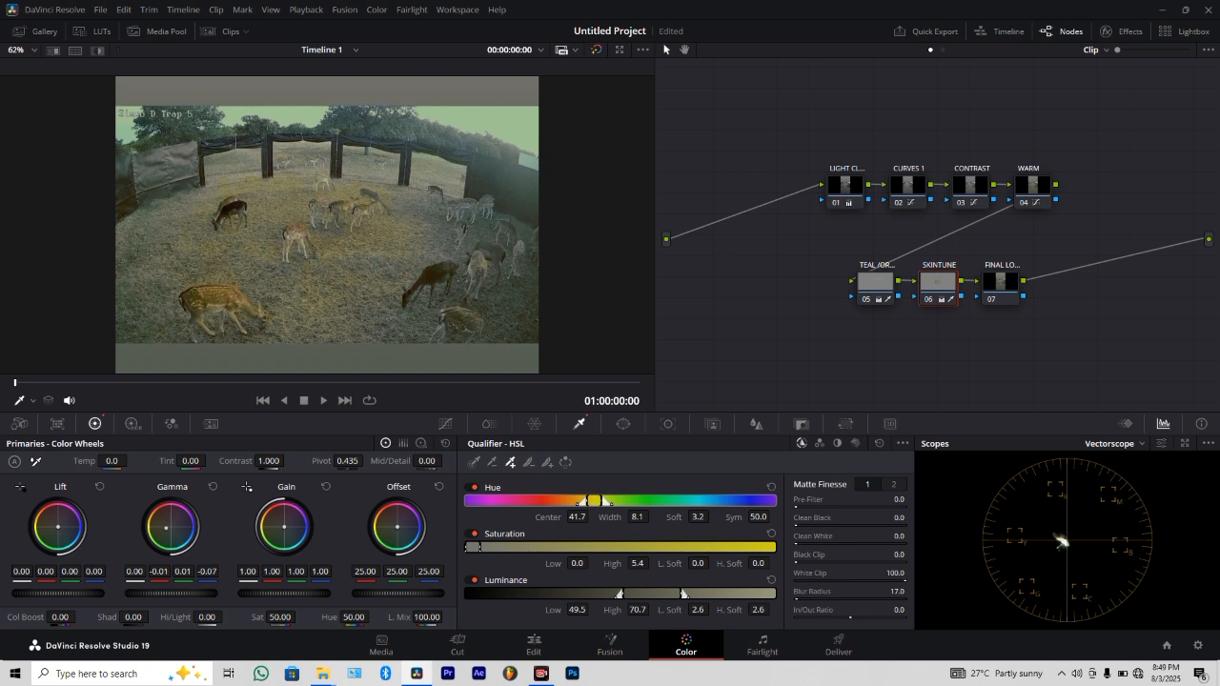
double_click(170, 529)
drag(170, 527, 168, 525)
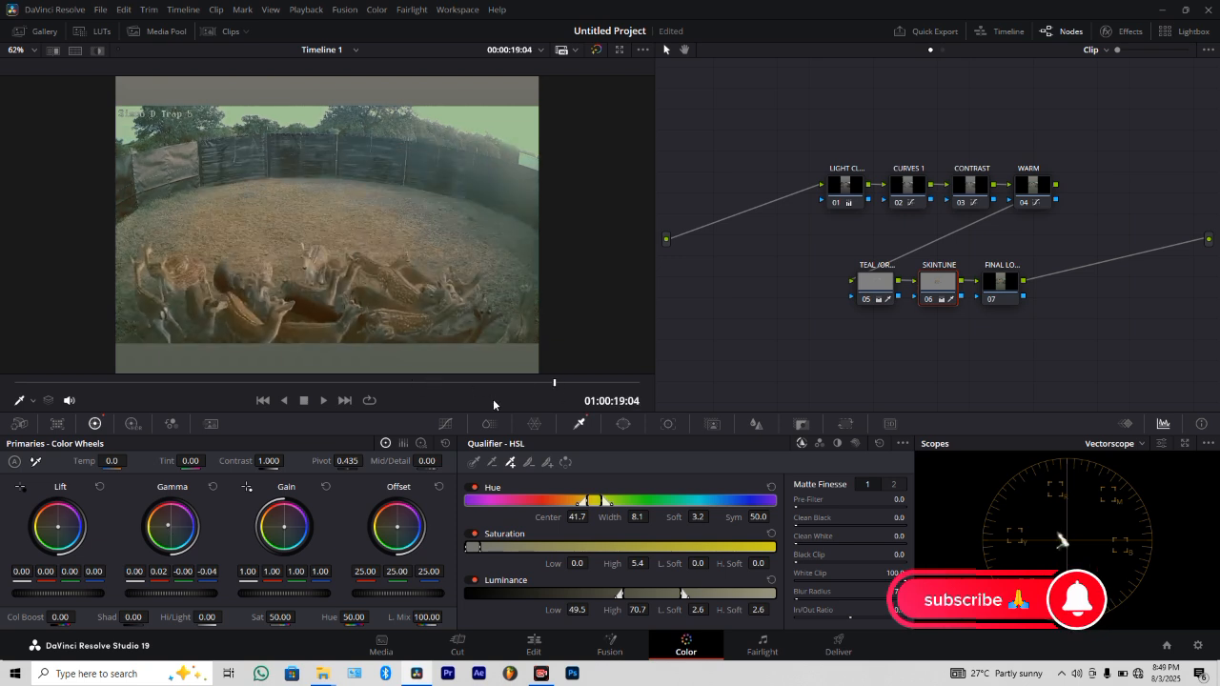
drag(427, 408, 424, 409)
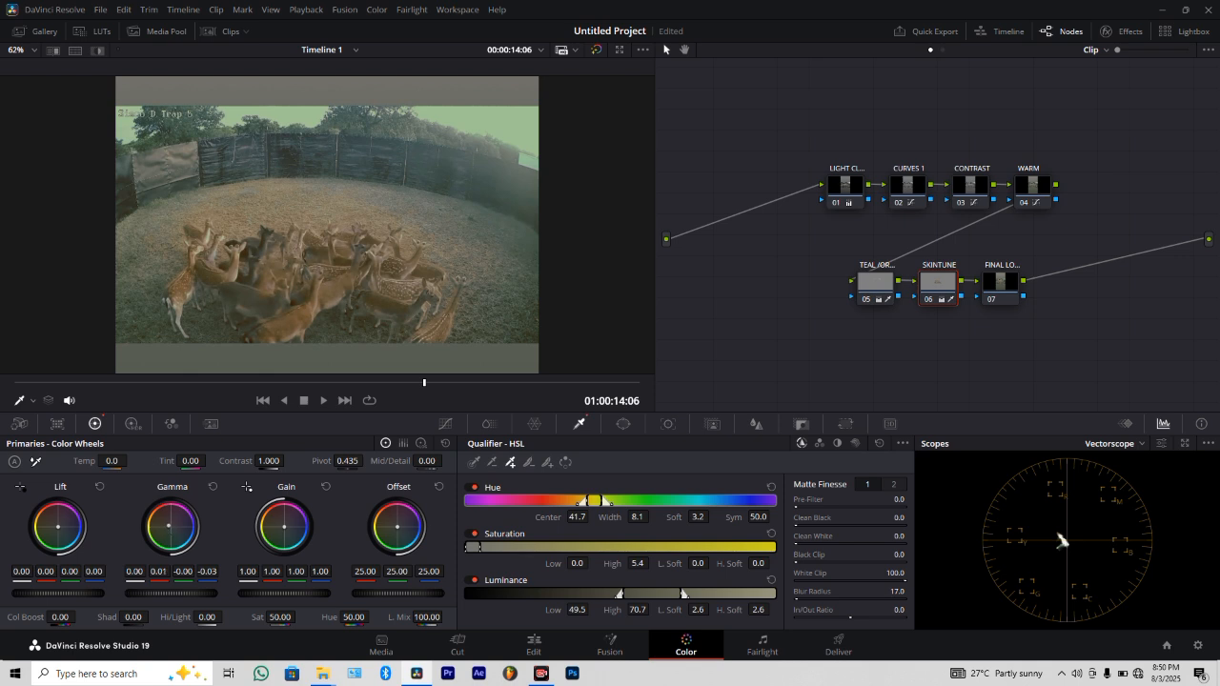
Relabel the last node in the chain as SATUR.
click(1000, 288)
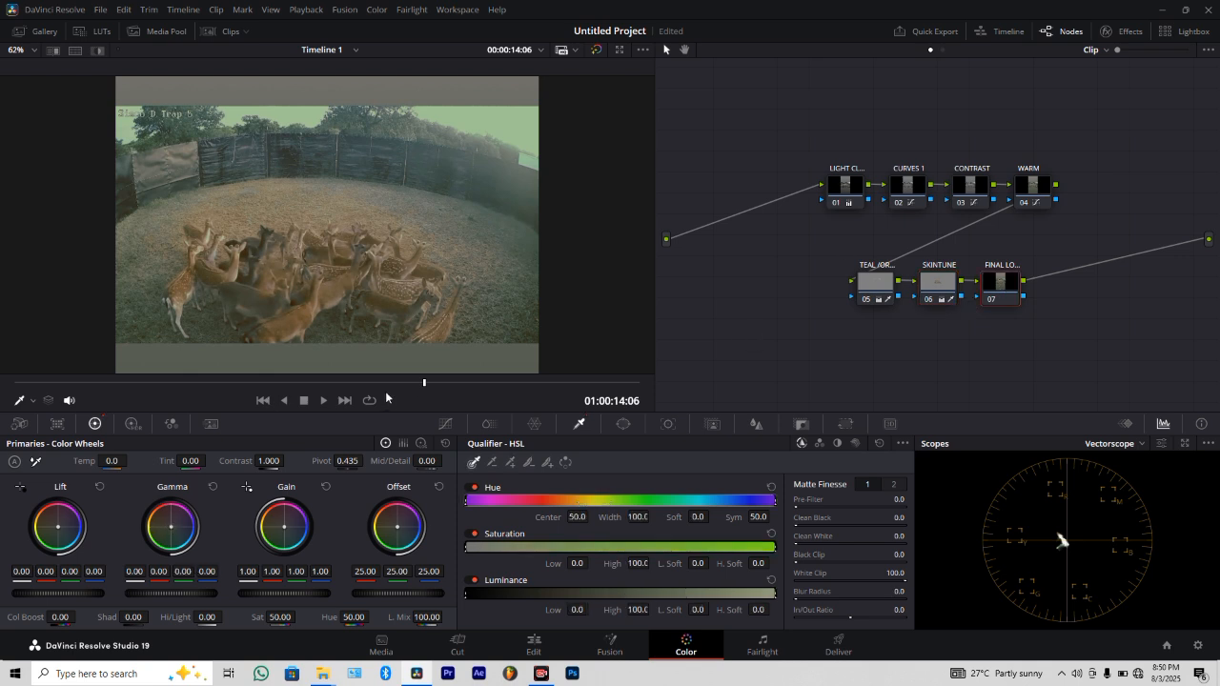
click(204, 383)
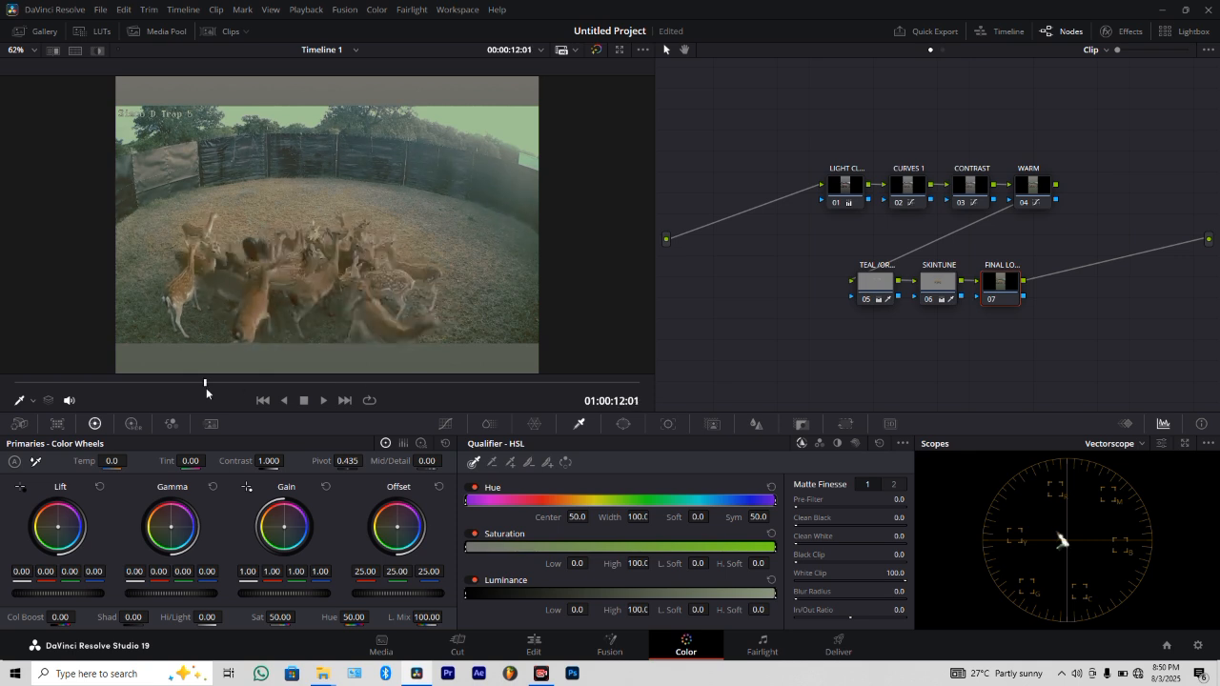
drag(204, 388, 230, 383)
right_click(998, 283)
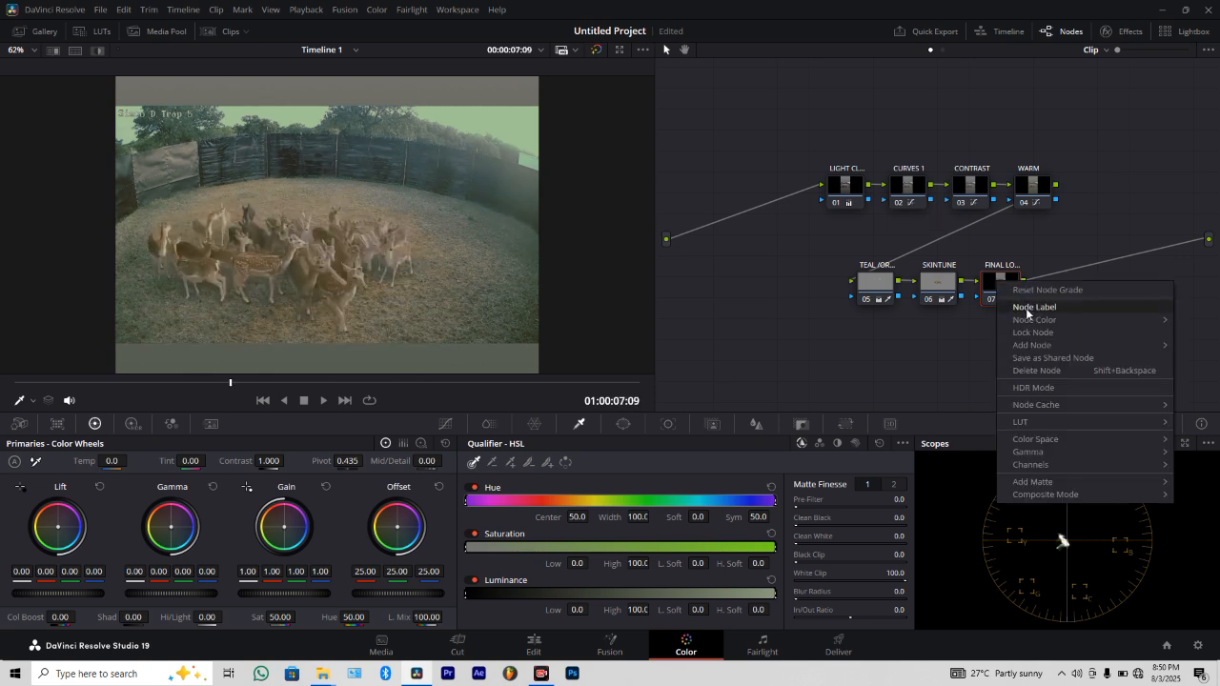
click(1029, 307)
text(SAT)
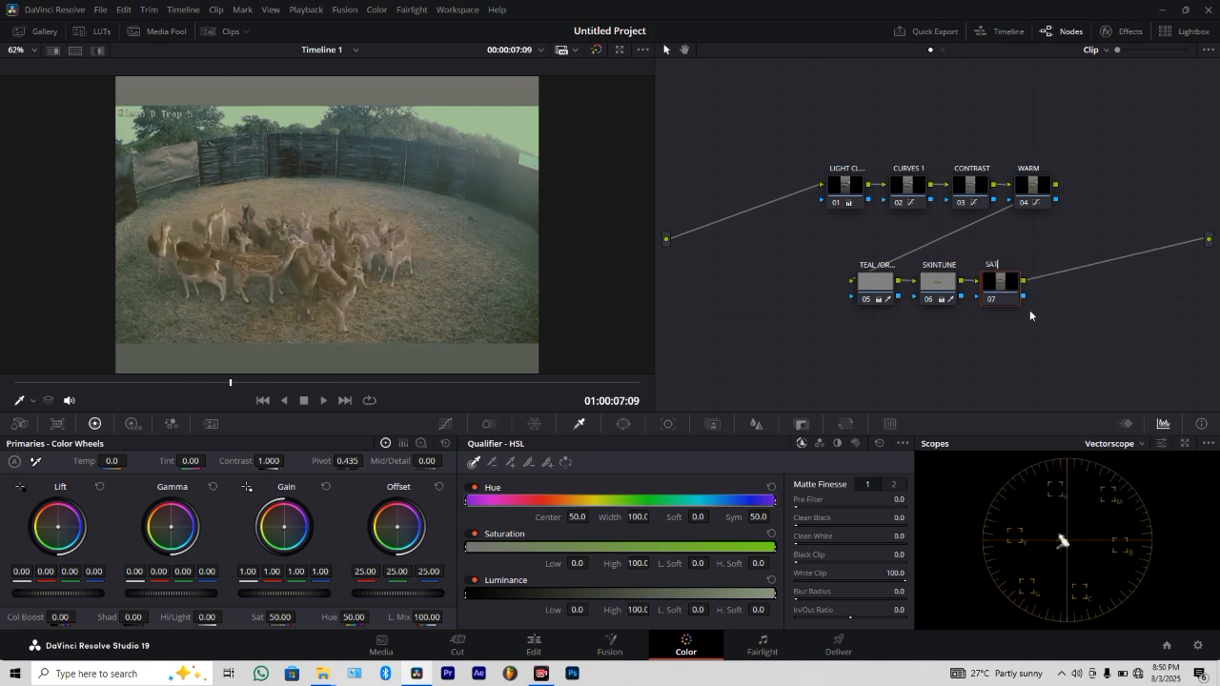
text(UR)
Raise the SATUR node's saturation to 89 and compare the image with the node disabled.
key(ctrl+d)
drag(278, 617, 298, 616)
click(991, 299)
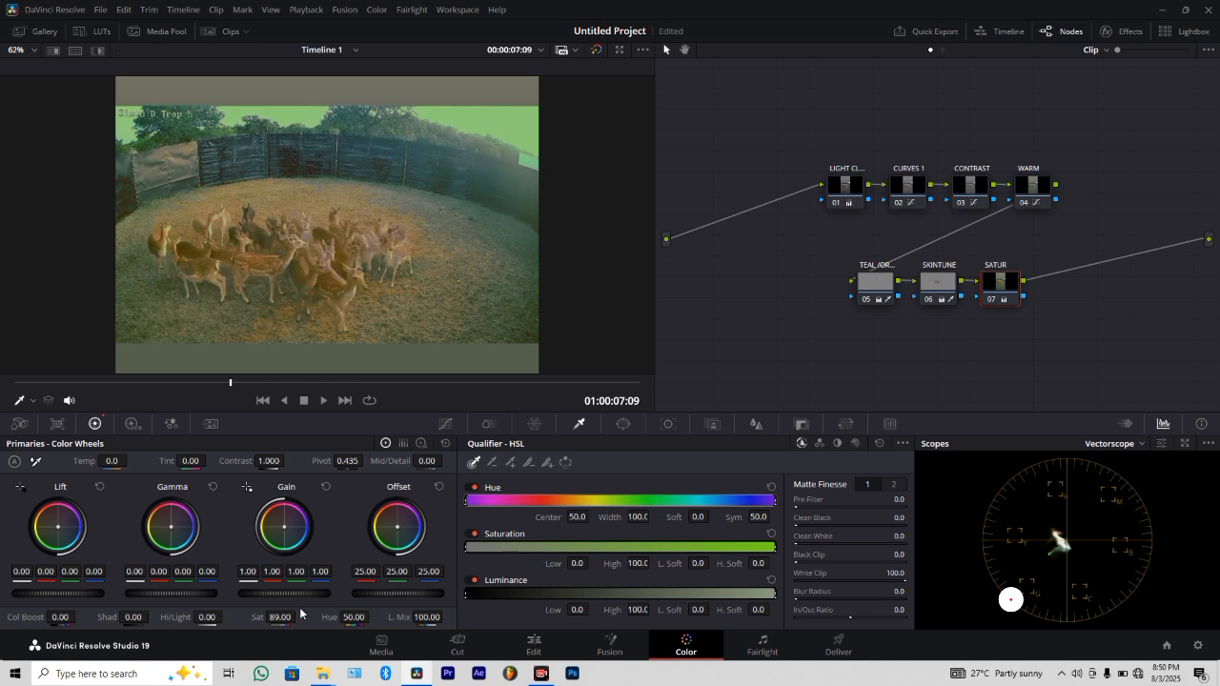
Lower the SATUR node's saturation to 70.60 and compare the clip's opening frame with the grade bypassed.
mouse_move(279, 619)
mouse_down()
mouse_move(244, 619)
mouse_move(258, 617)
mouse_up()
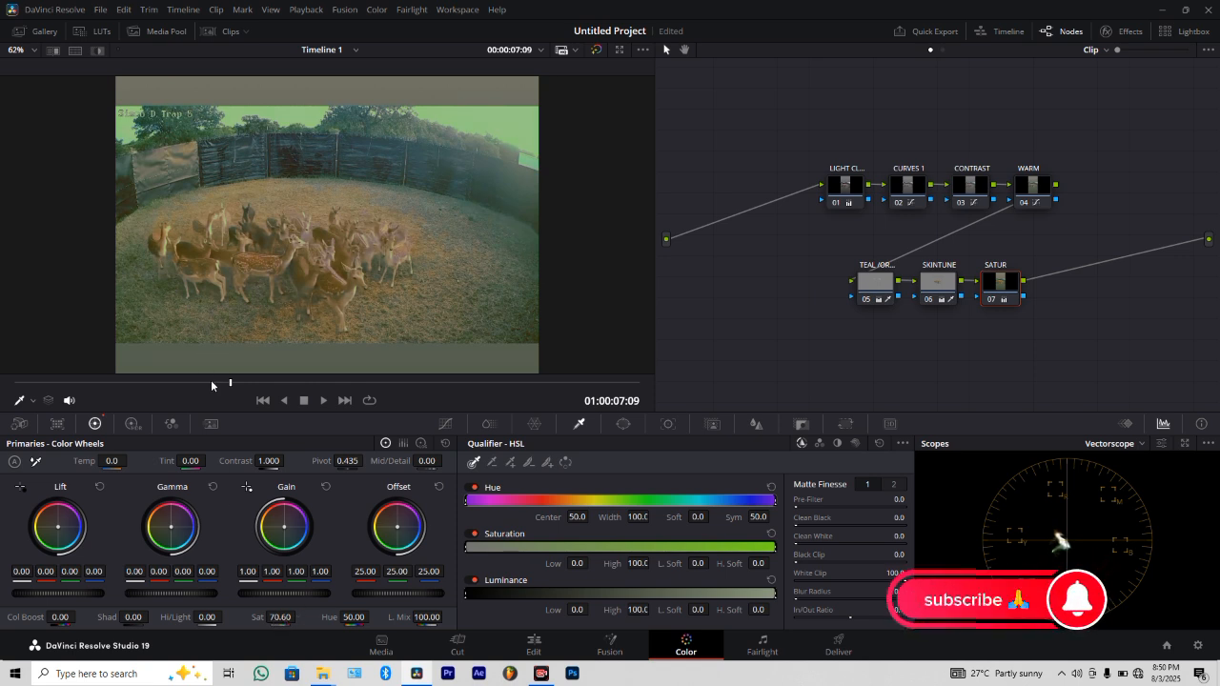
drag(211, 381, 2, 400)
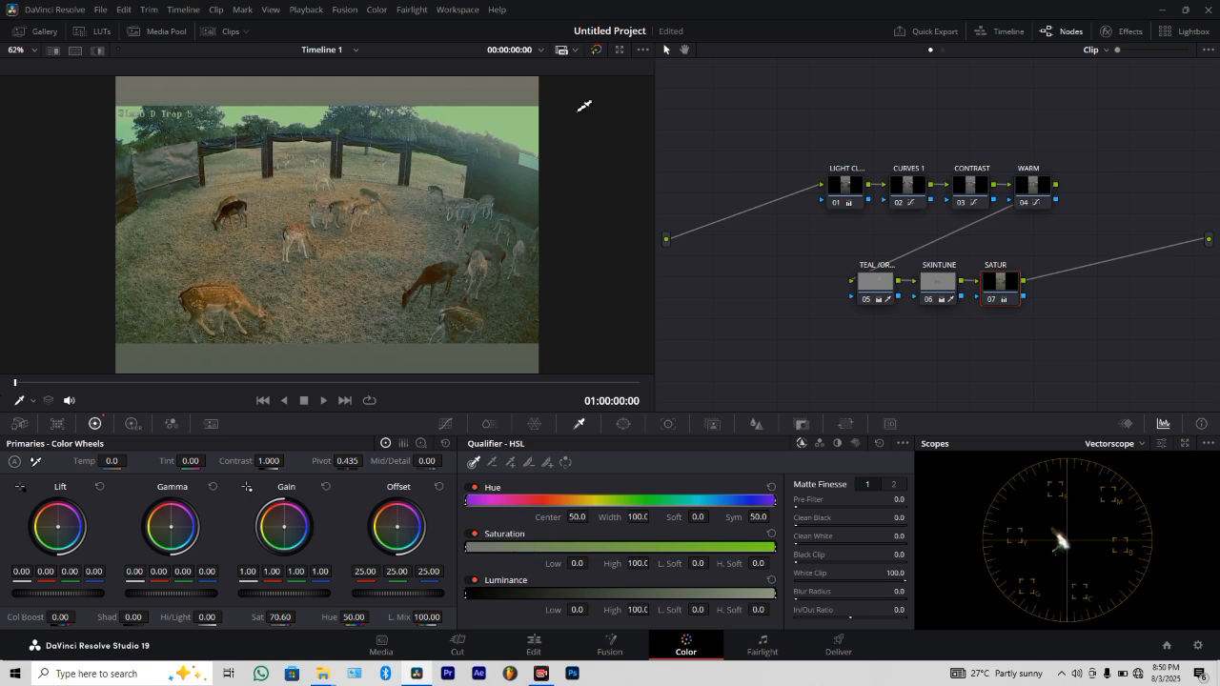
click(595, 50)
click(596, 49)
drag(299, 617, 290, 617)
Add a serial node after SATUR, place it below the second row, and reposition the node chain to make room.
key(alt+s)
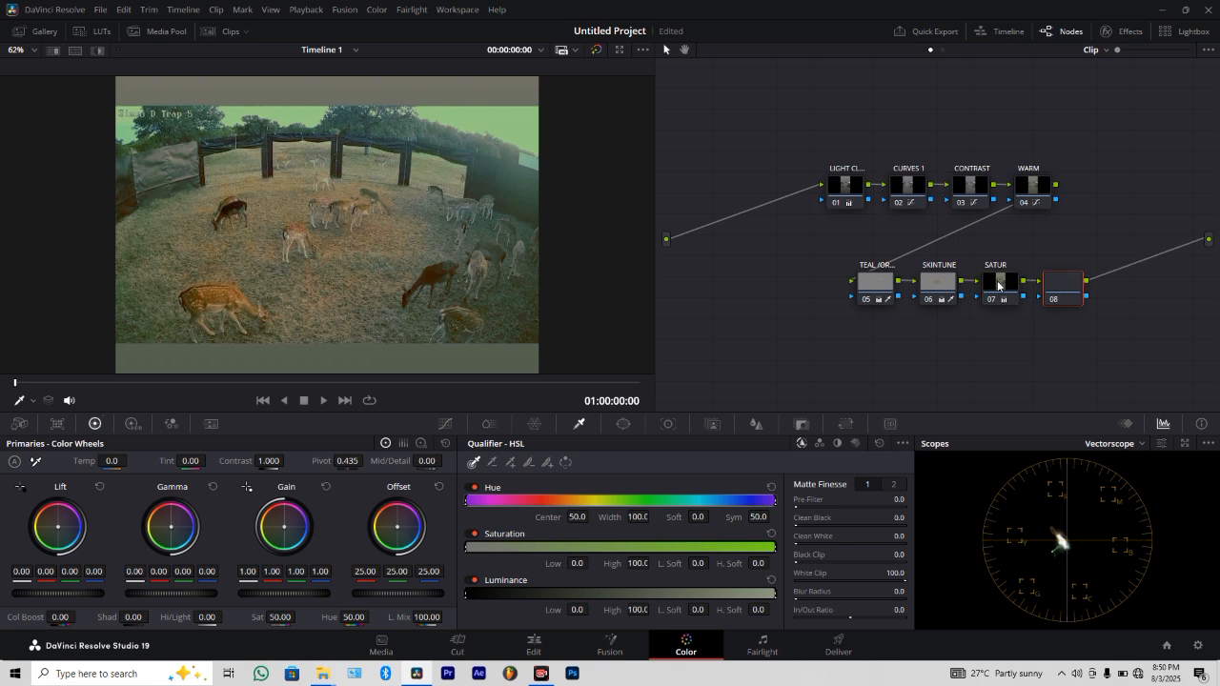
drag(1059, 290, 814, 353)
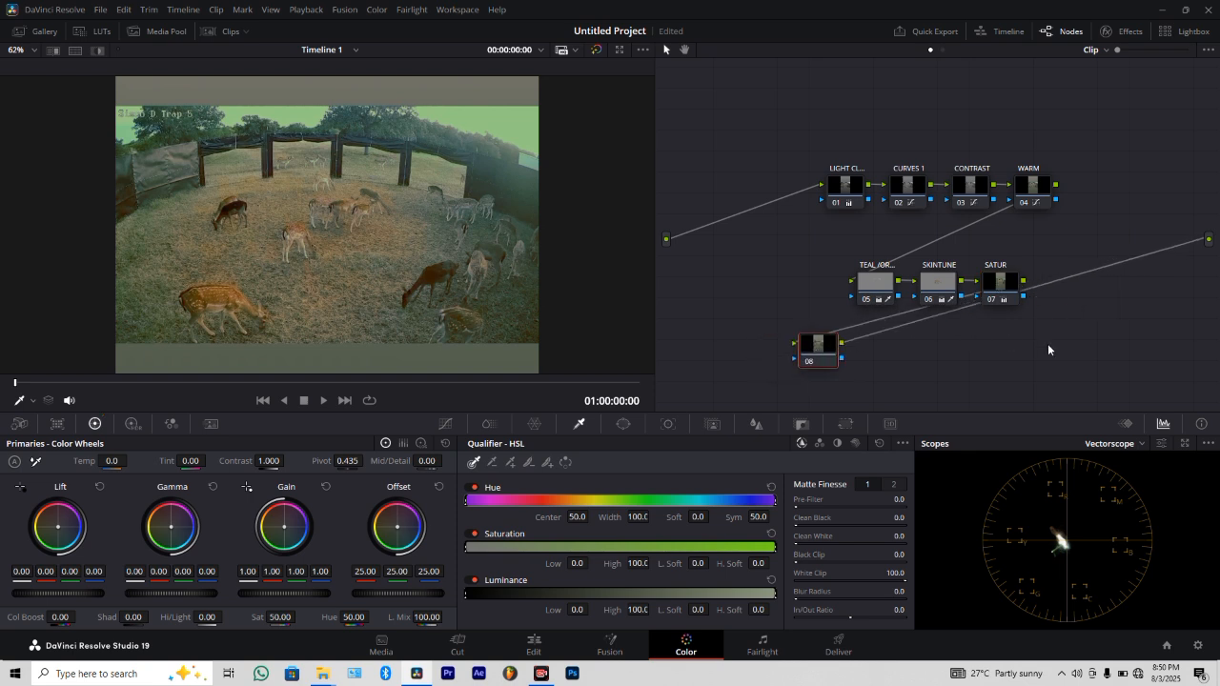
click(834, 191)
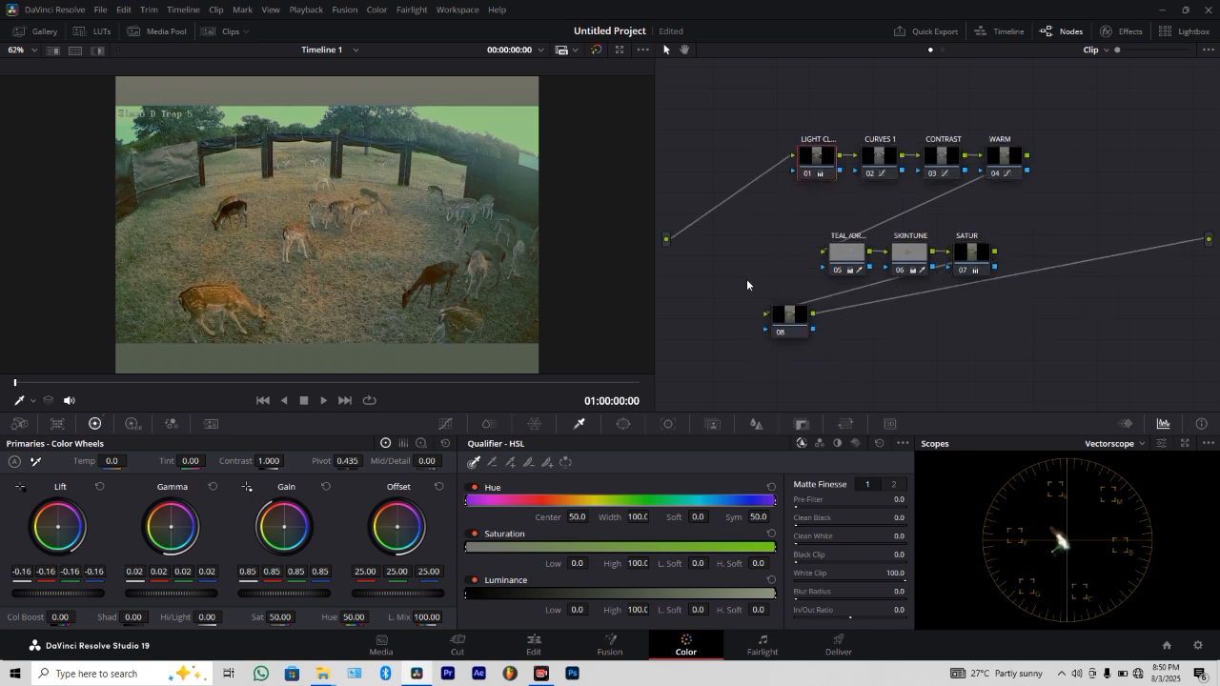
click(782, 319)
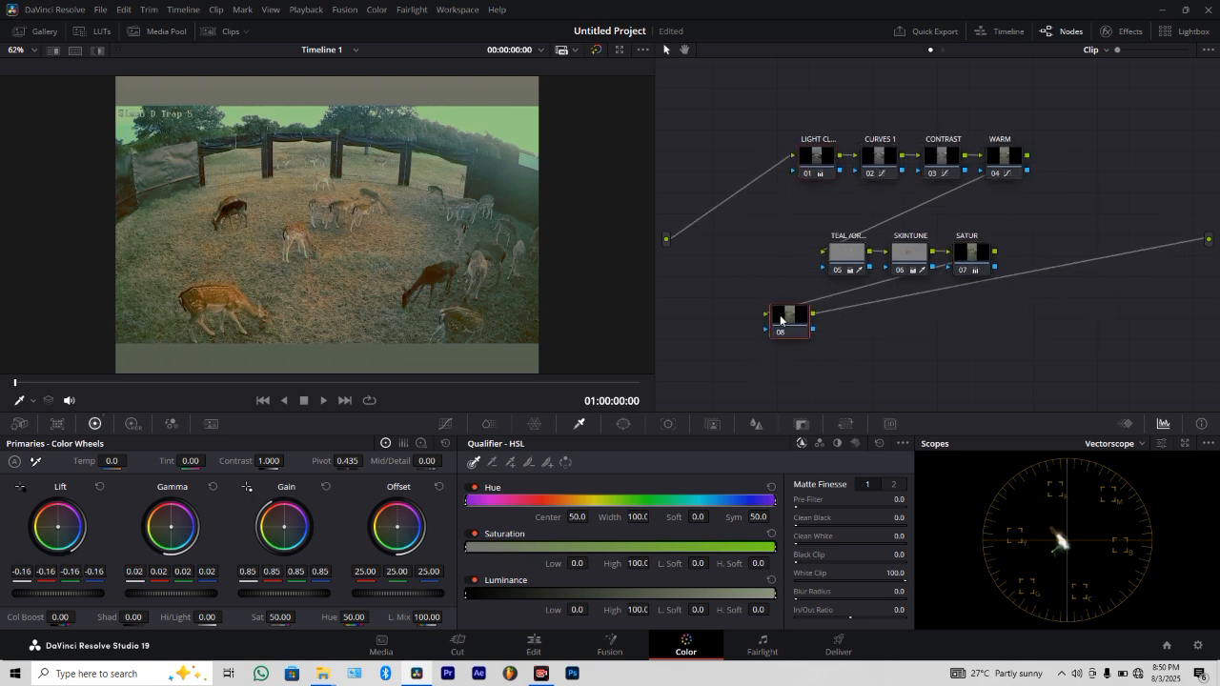
Shape node 08's custom curve by pulling down the shadows, anchoring a midtone point, and adjusting the white point slightly inward.
click(445, 423)
drag(745, 469, 744, 473)
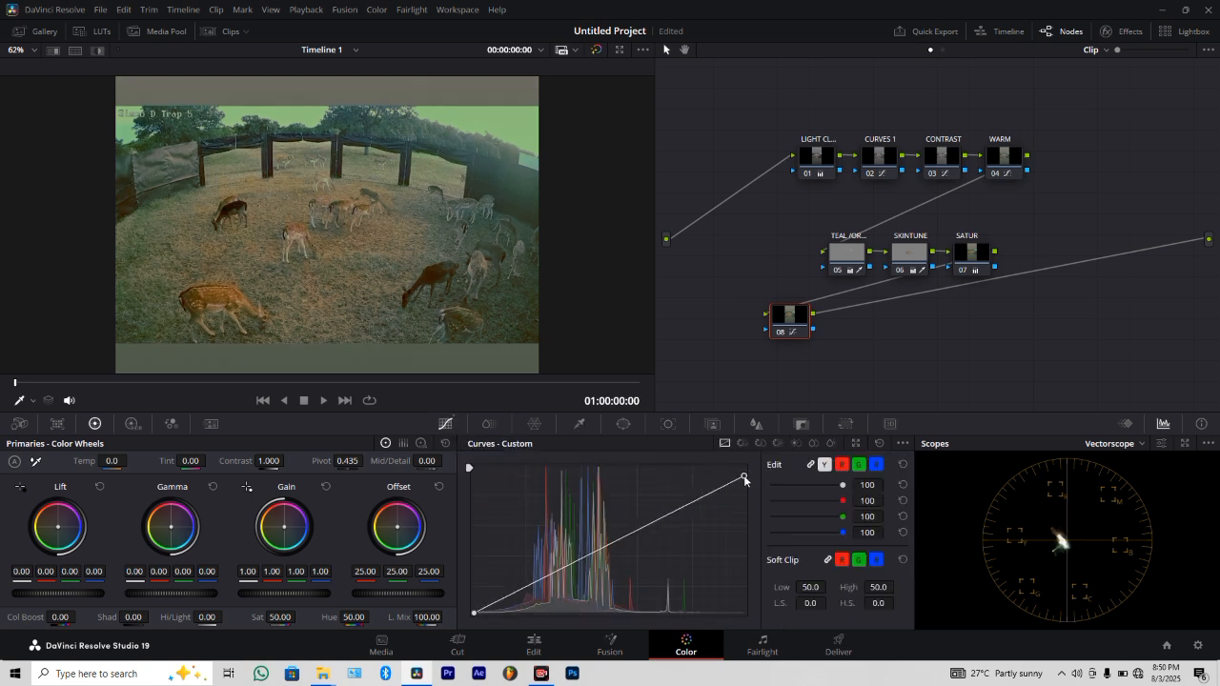
drag(508, 593, 516, 604)
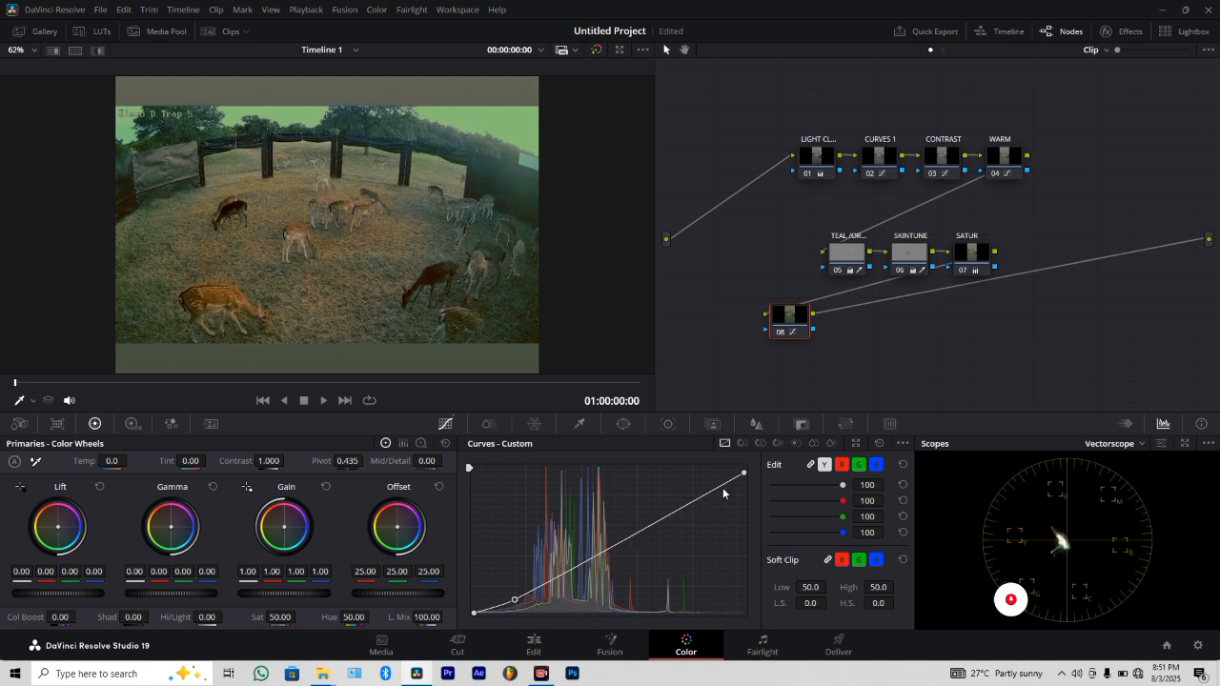
drag(743, 474, 744, 467)
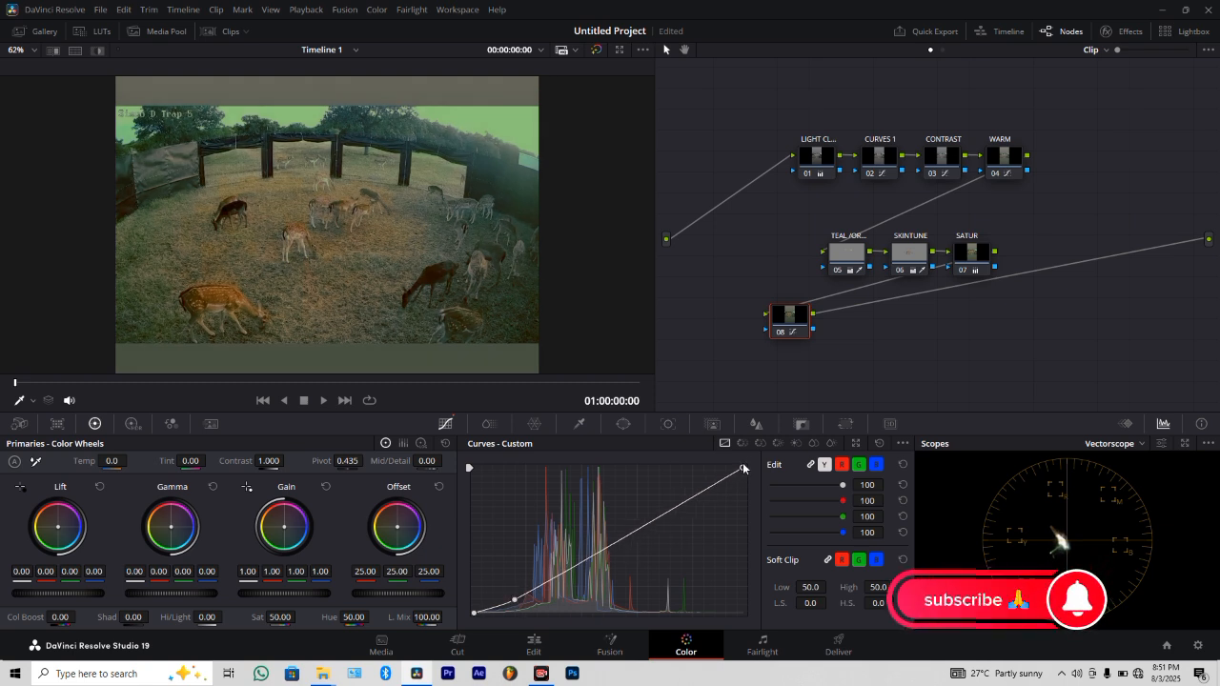
click(623, 533)
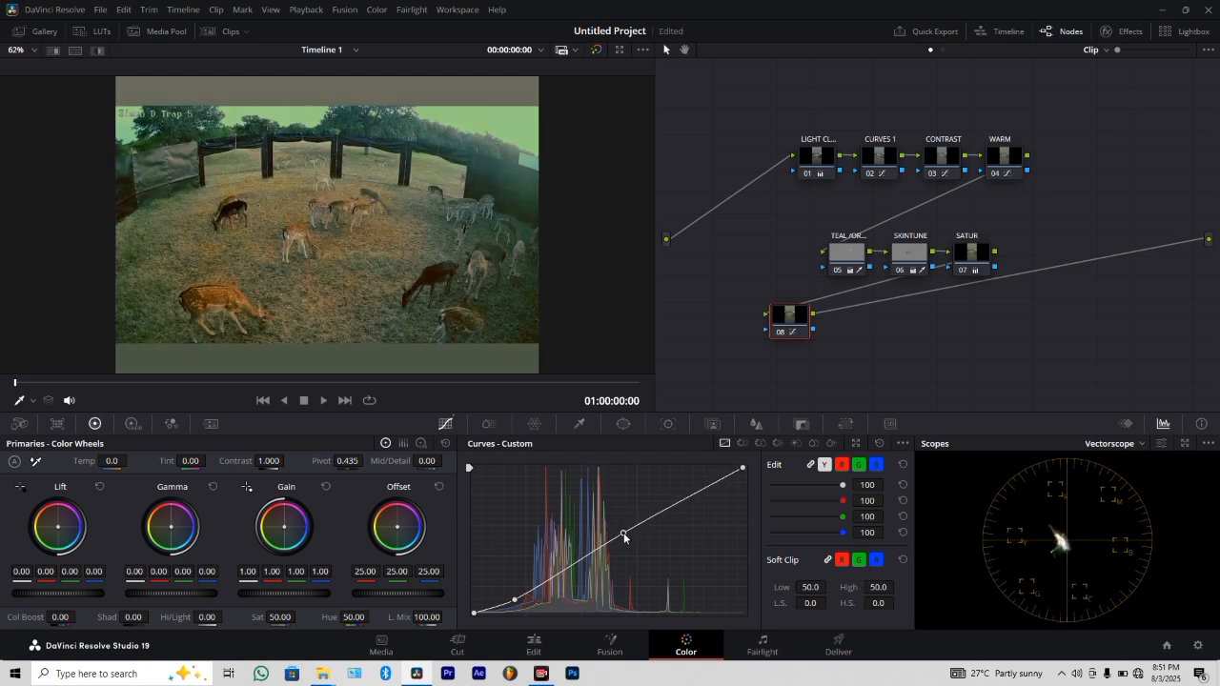
drag(515, 602, 529, 604)
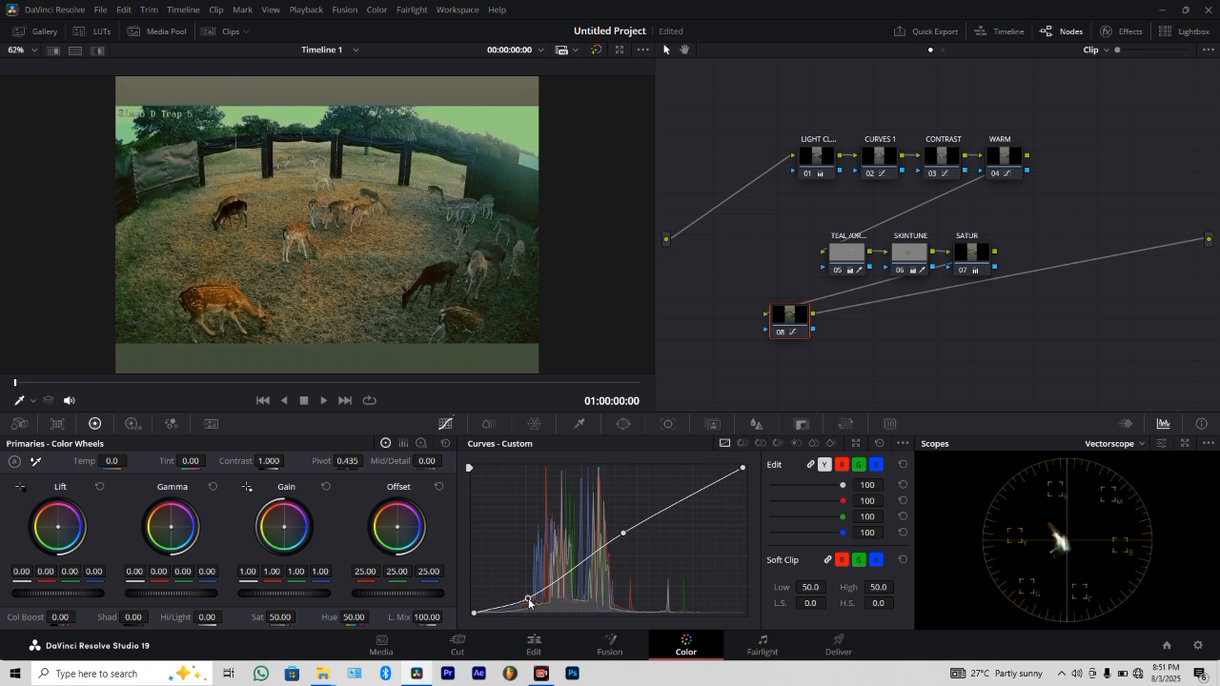
Review the grade against the bypassed image, at other frames and in playback, and compare the opening frame with node 08 disabled.
click(597, 50)
click(598, 51)
drag(346, 389, 288, 410)
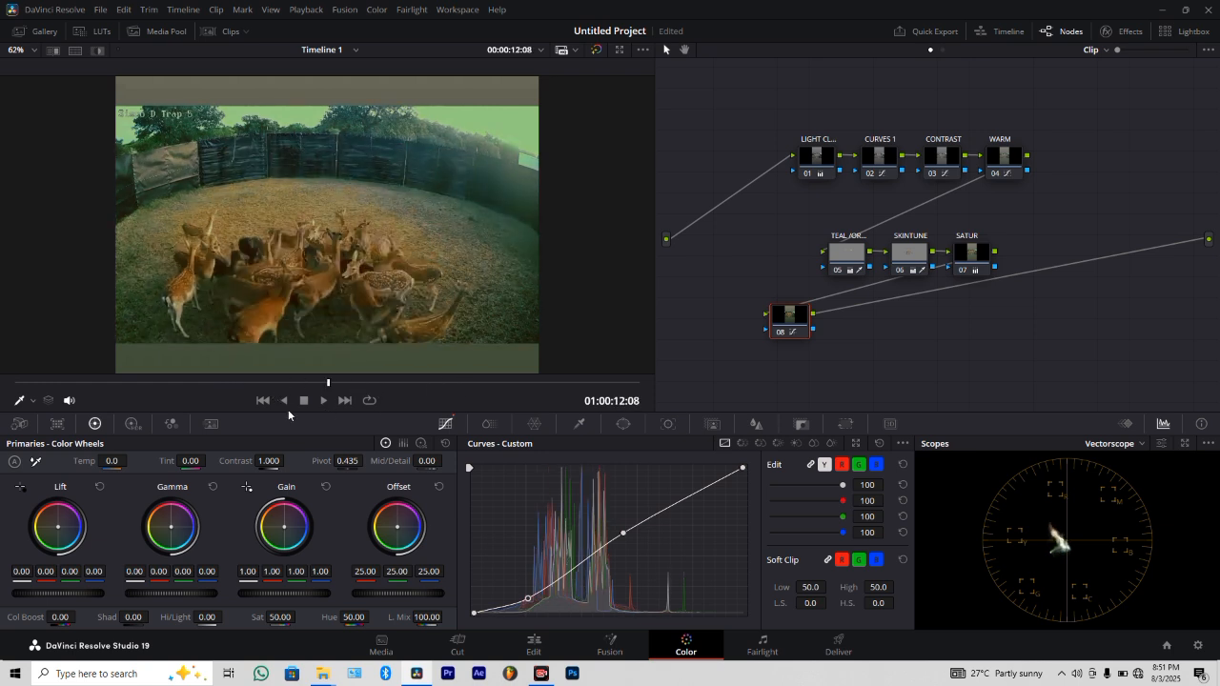
key(space)
key(space)
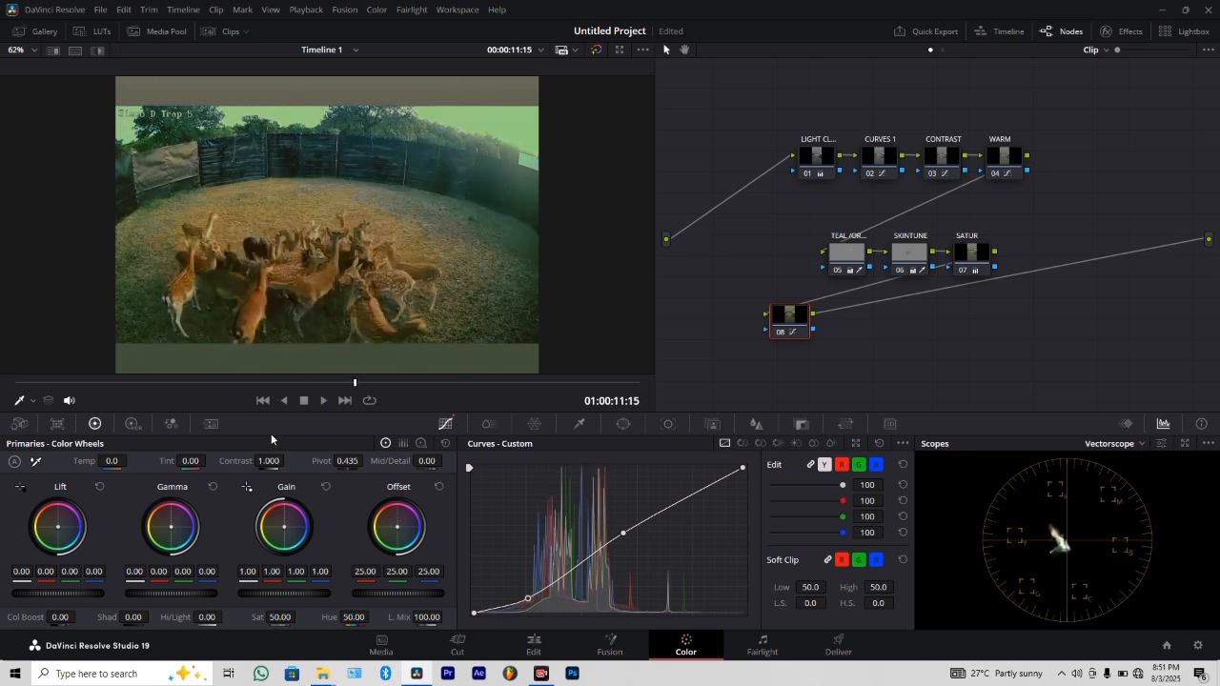
drag(214, 382, 4, 392)
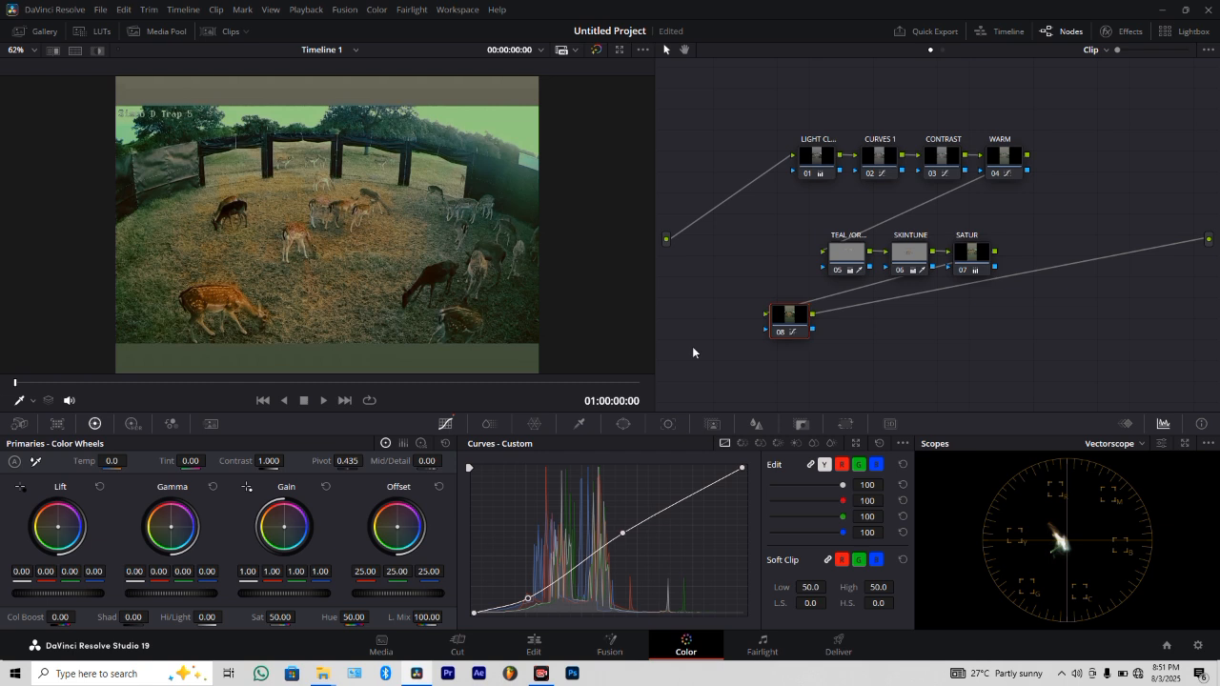
click(782, 335)
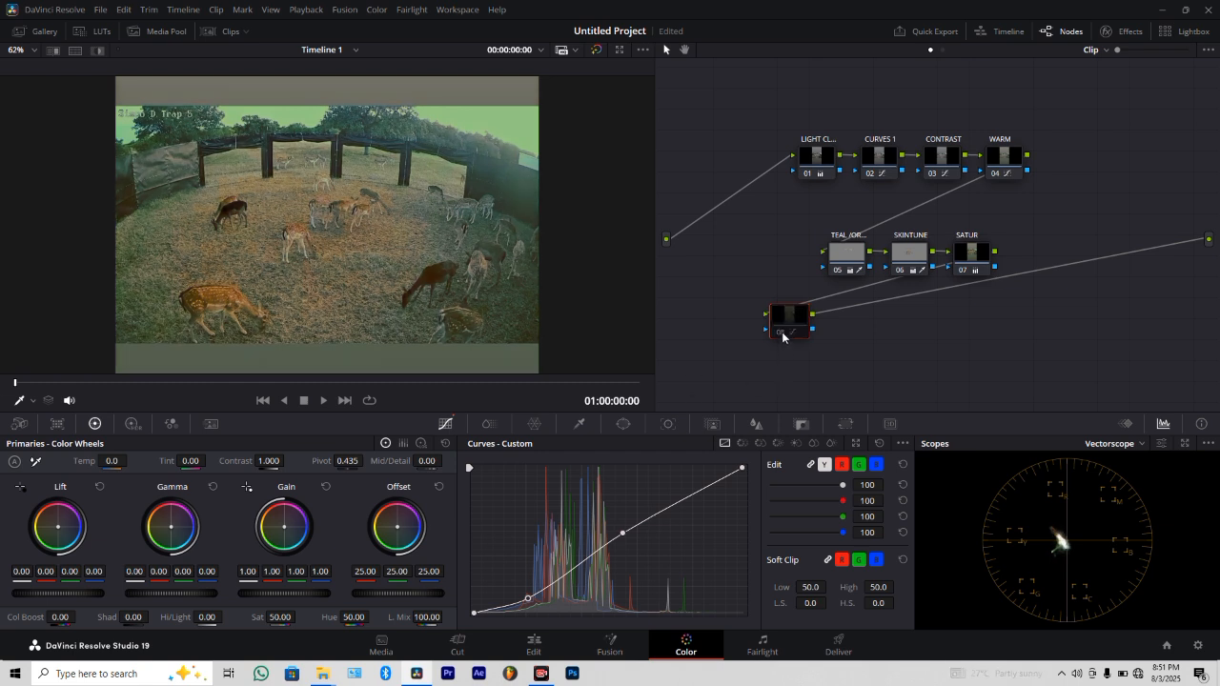
click(783, 335)
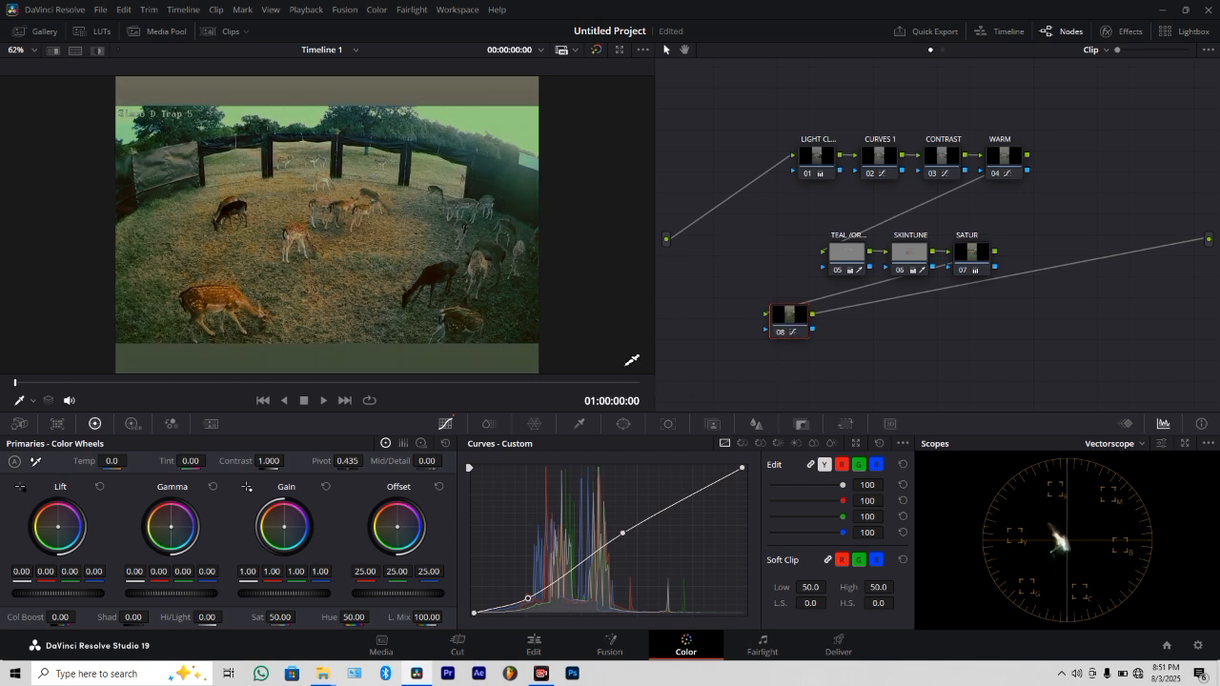